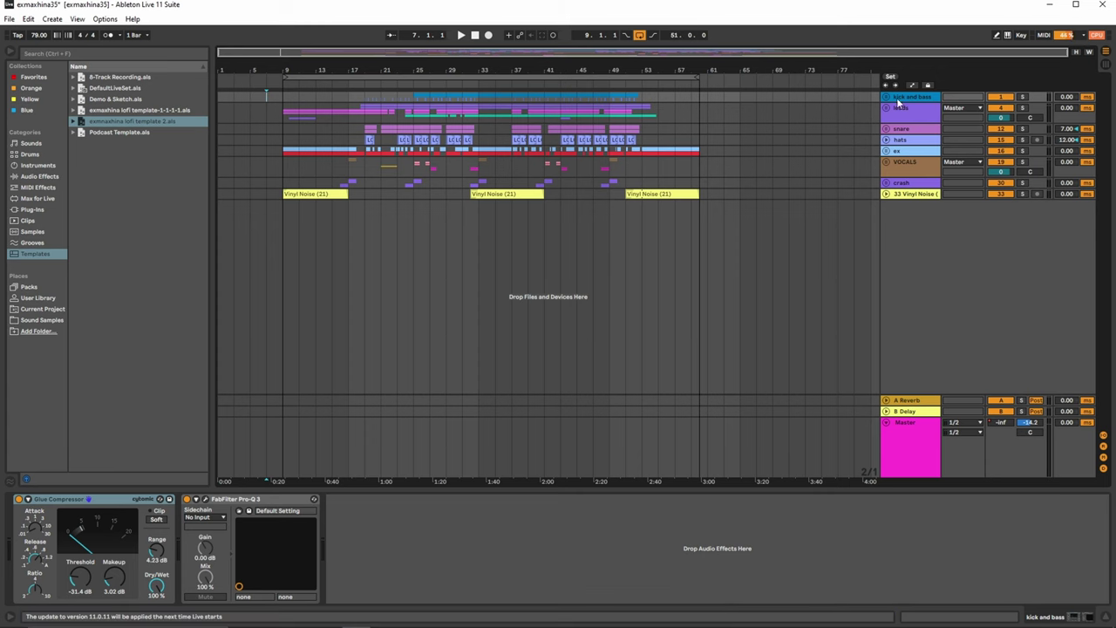
Step: Expand the kick and bass group, solo it and set the playback start to bar 25
click(886, 96)
key(space)
click(415, 103)
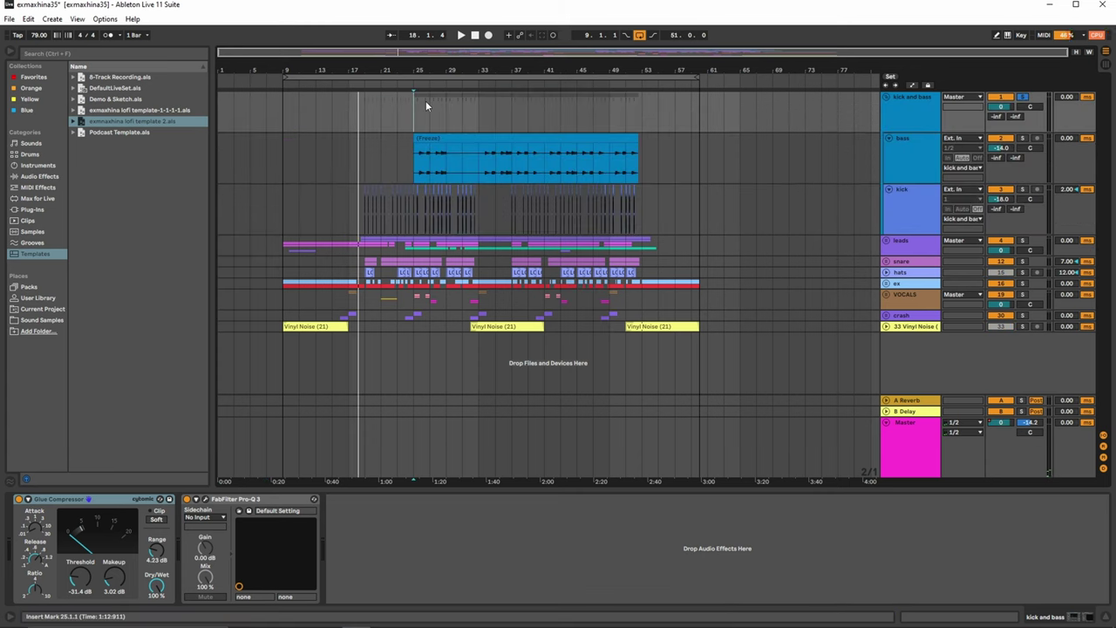
drag(424, 71, 432, 113)
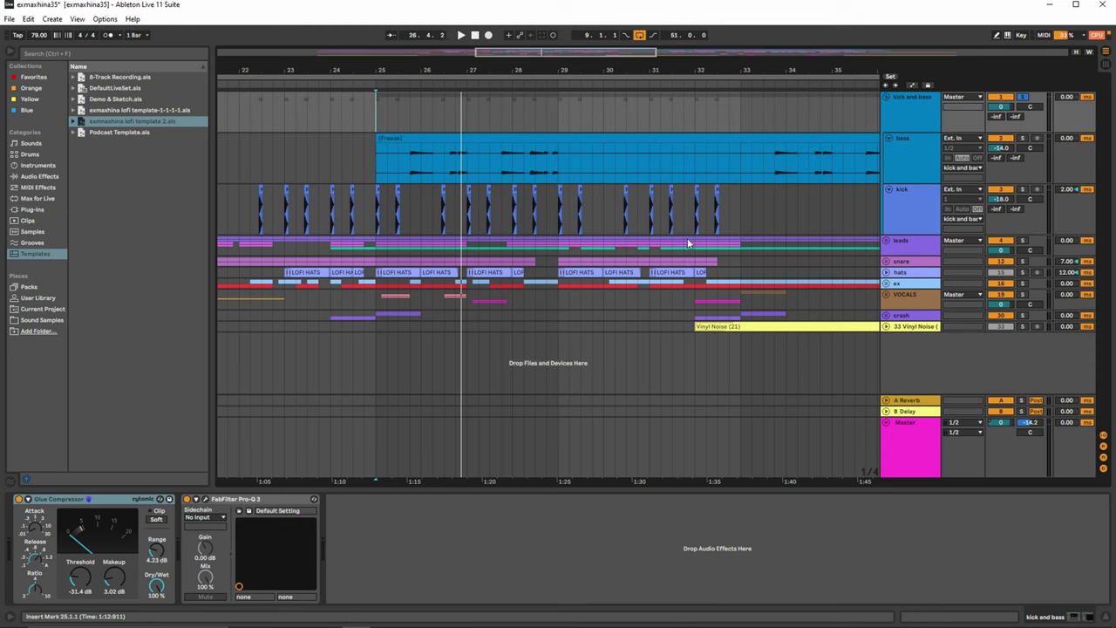
Step: Play the soloed bass and kick from 25.4.1 and show the bass track's sidechain compressors
drag(460, 69, 293, 187)
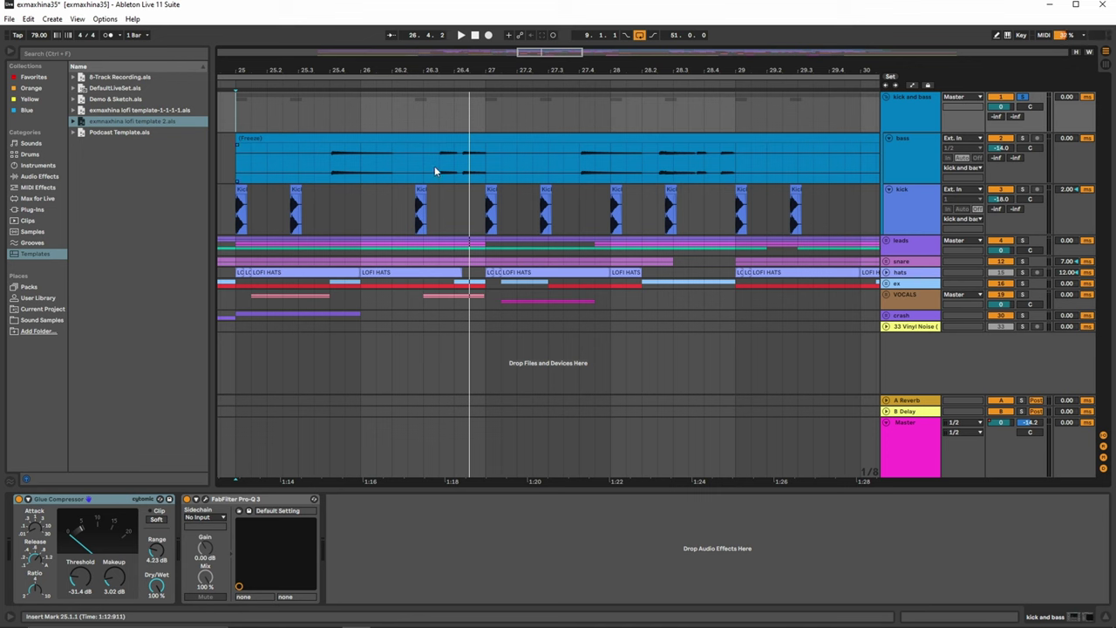
click(330, 171)
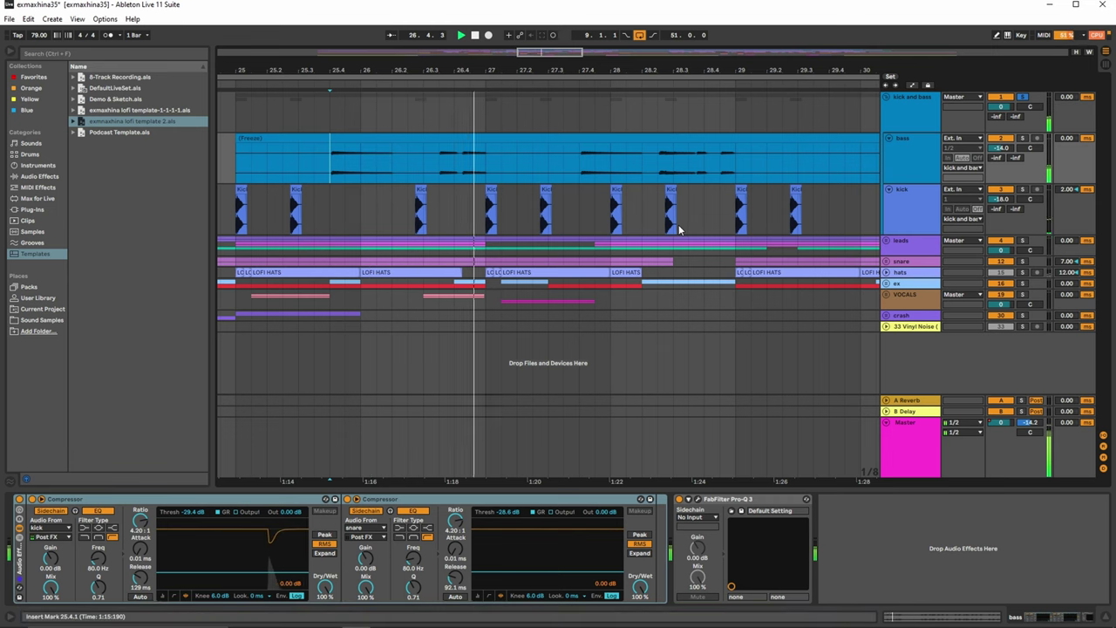
click(898, 150)
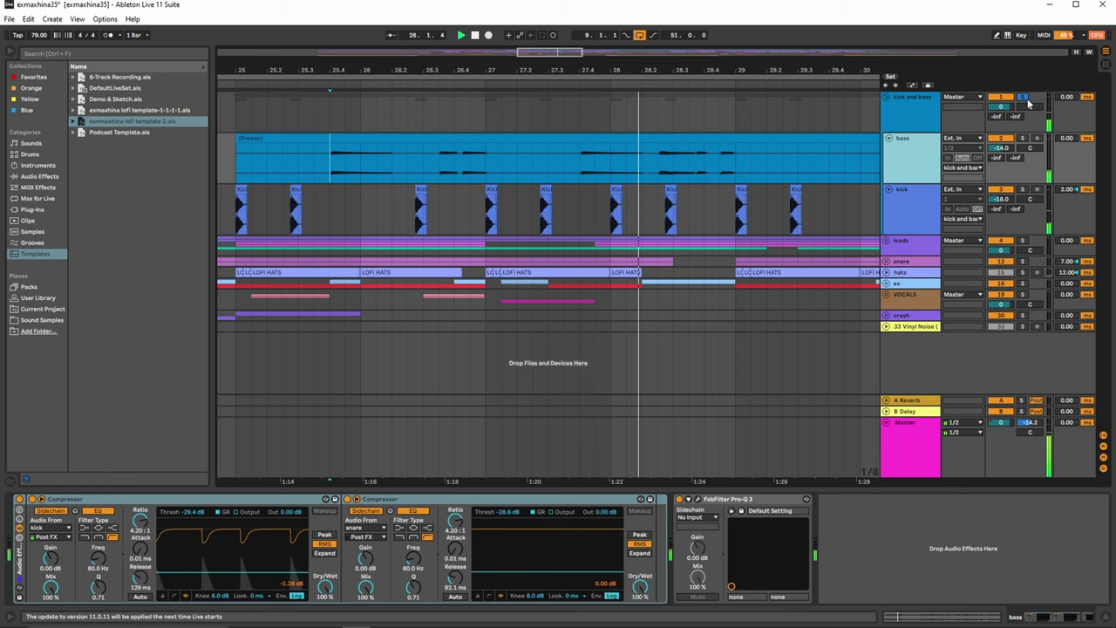
Step: Solo the leads group in place of kick and bass and expand it to examine its tracks
click(1022, 240)
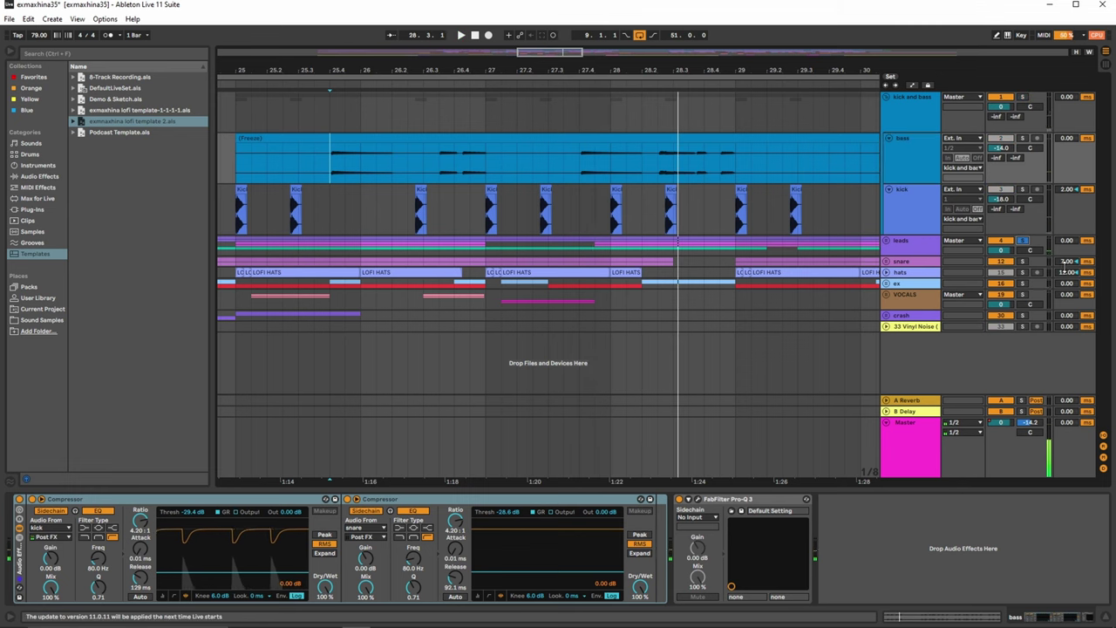
drag(395, 72, 427, 35)
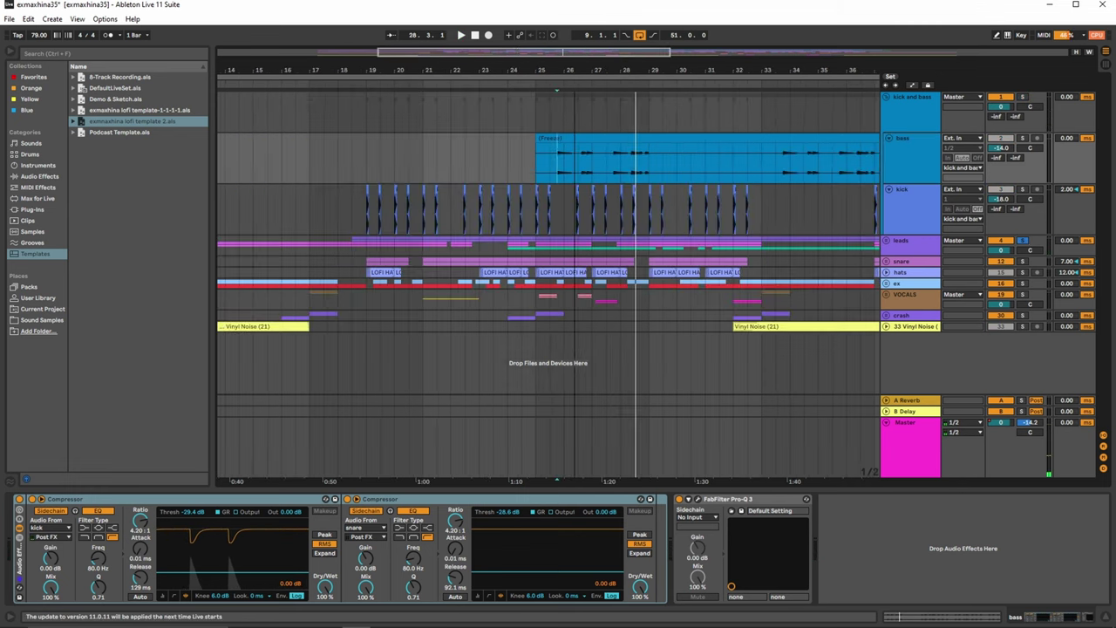
click(885, 240)
scroll(671, 328, down, 5)
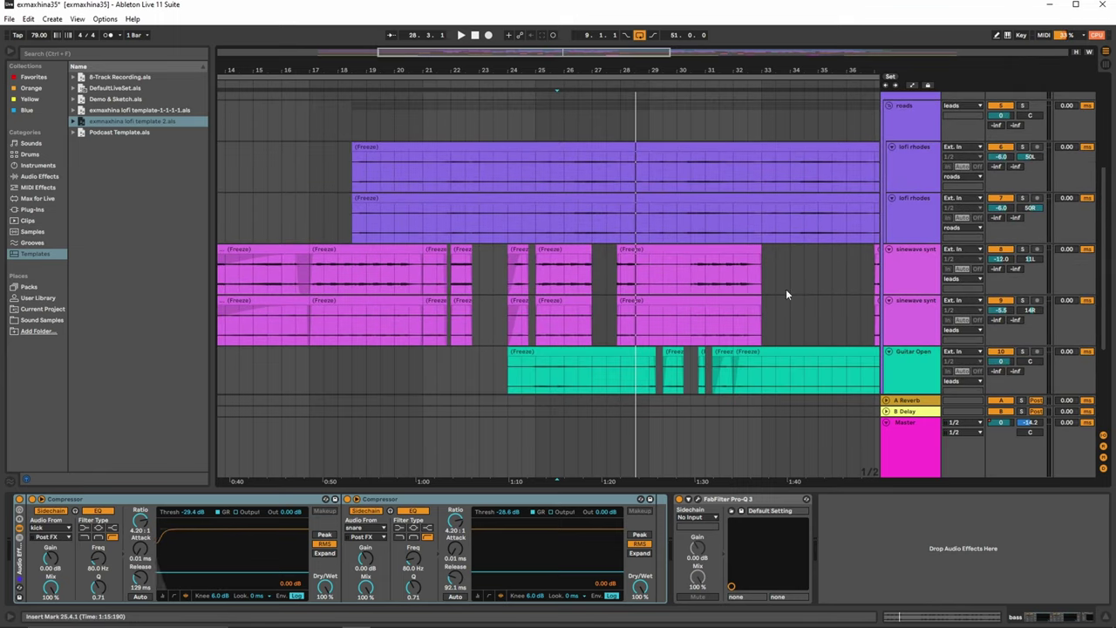
drag(469, 77, 469, 53)
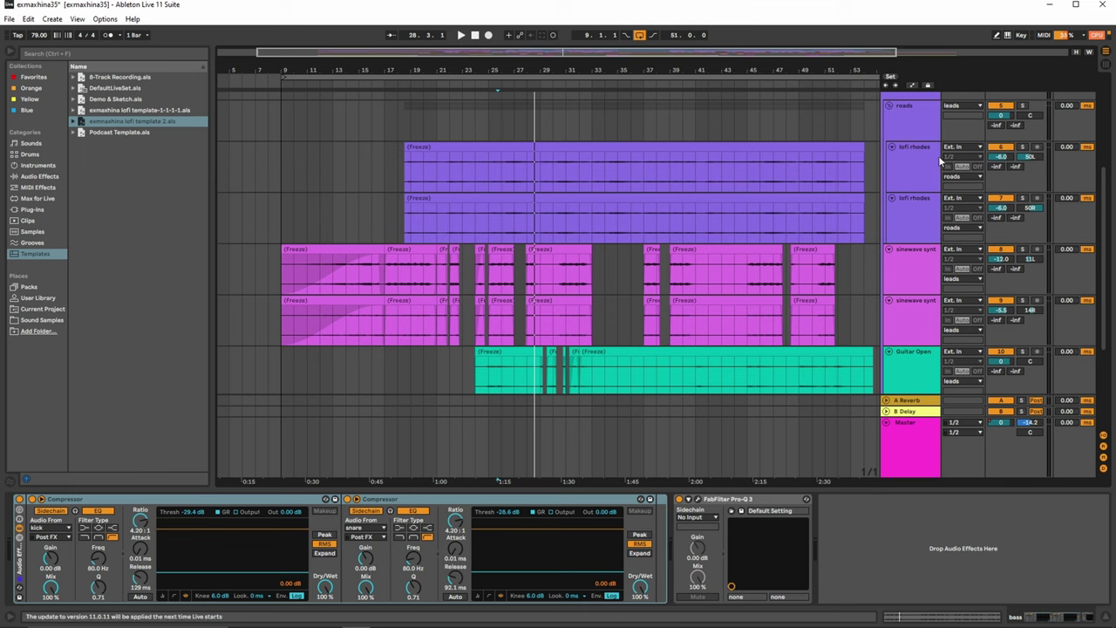
Step: Play the soloed leads from bar 22 to hear the lofi rhodes tracks
click(451, 170)
drag(436, 75, 437, 104)
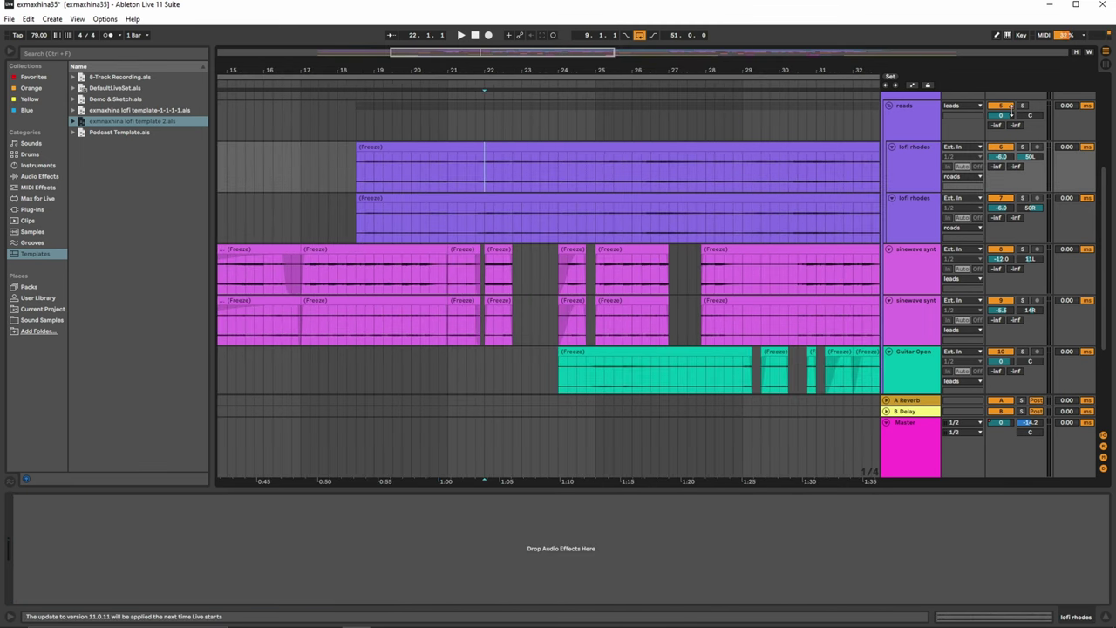
key(space)
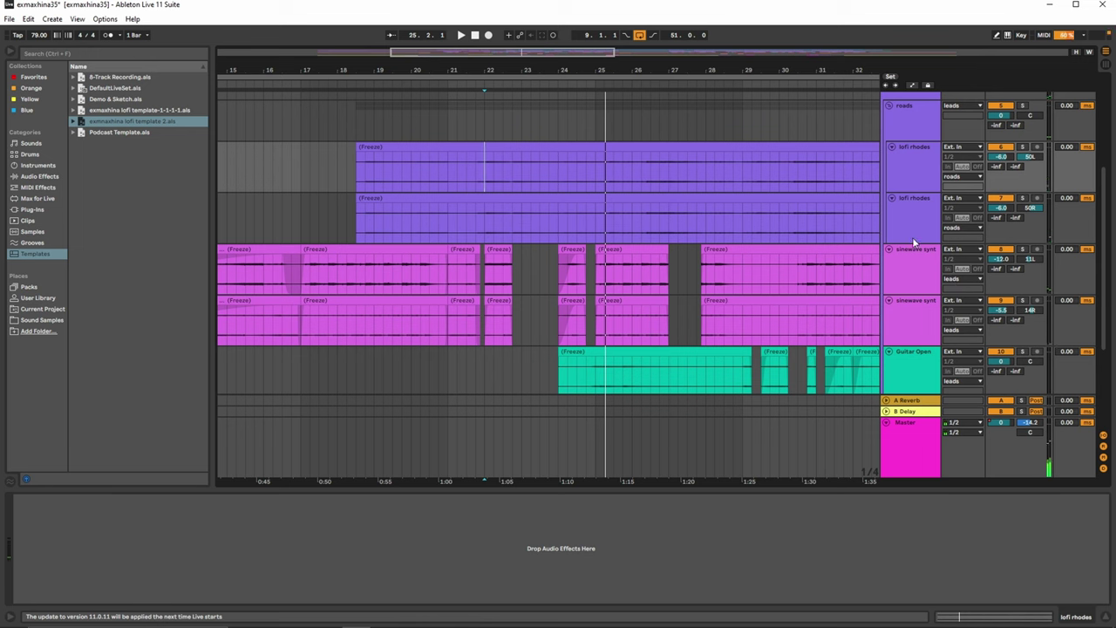
Step: Select the first sinewave synth track and play the soloed leads from 13.2.1
click(912, 263)
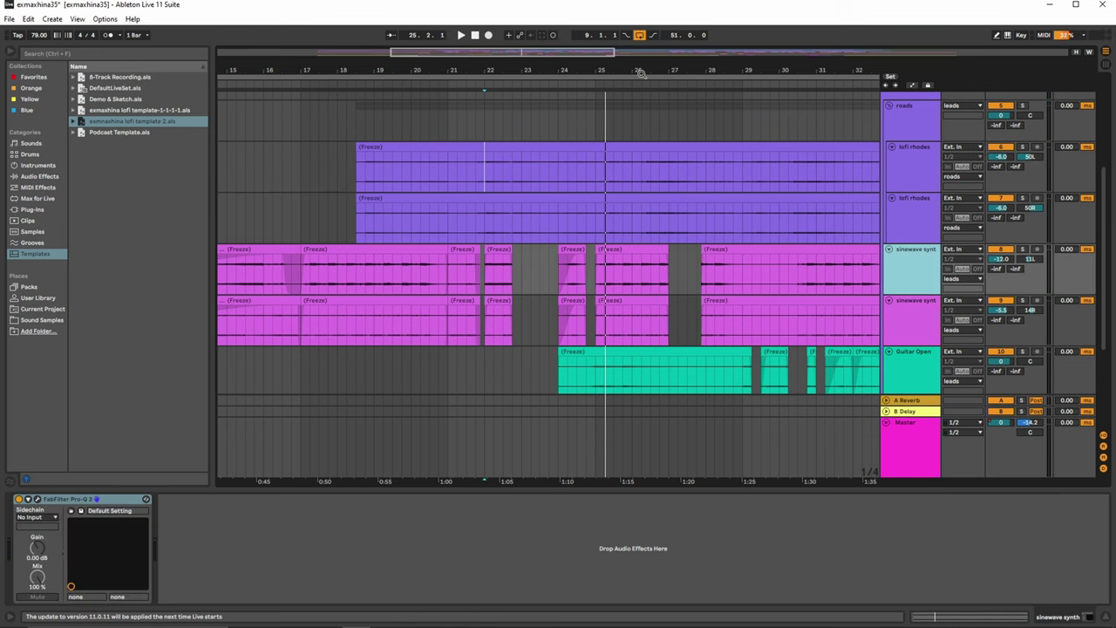
drag(640, 73, 637, 105)
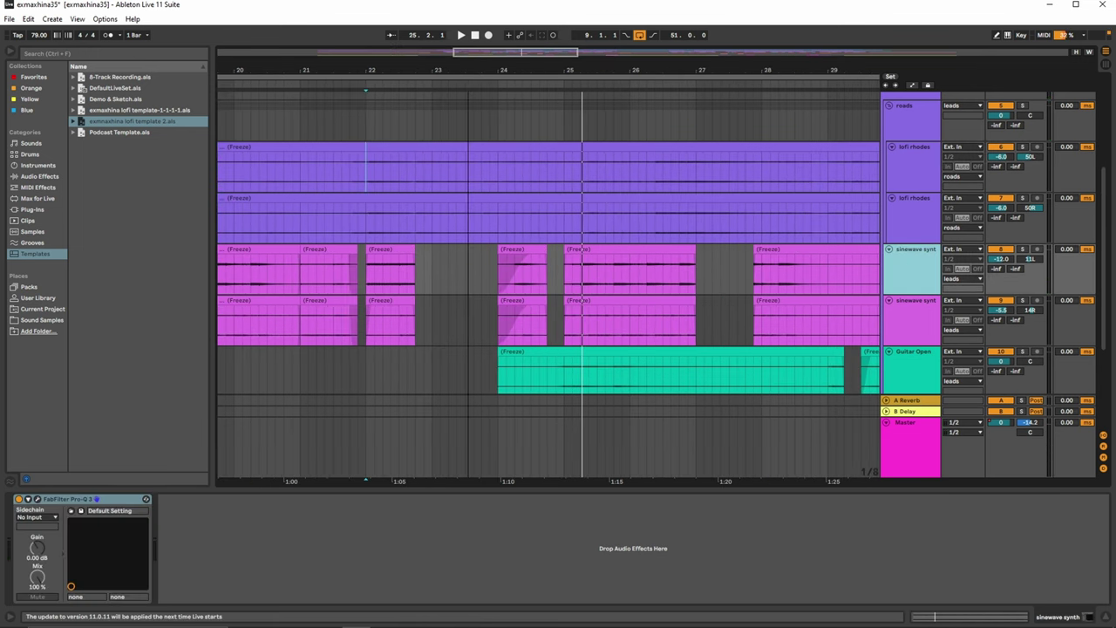
click(427, 284)
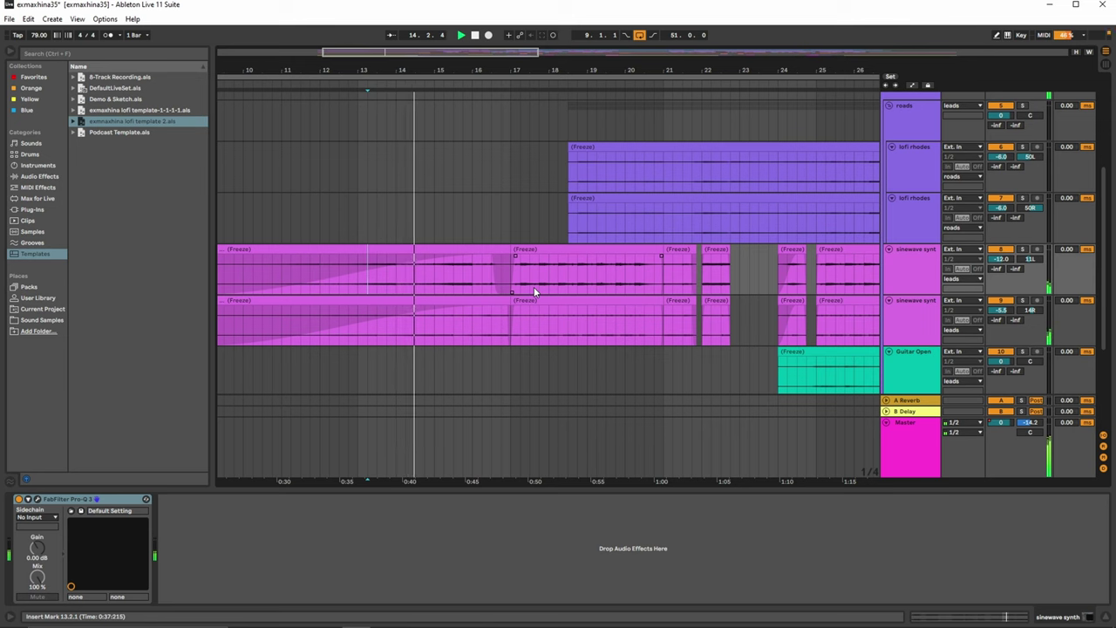
Step: Stop playback and expand the Vinyl Noise track at the end of the track list
drag(451, 51, 451, 113)
scroll(1104, 201, down, 3)
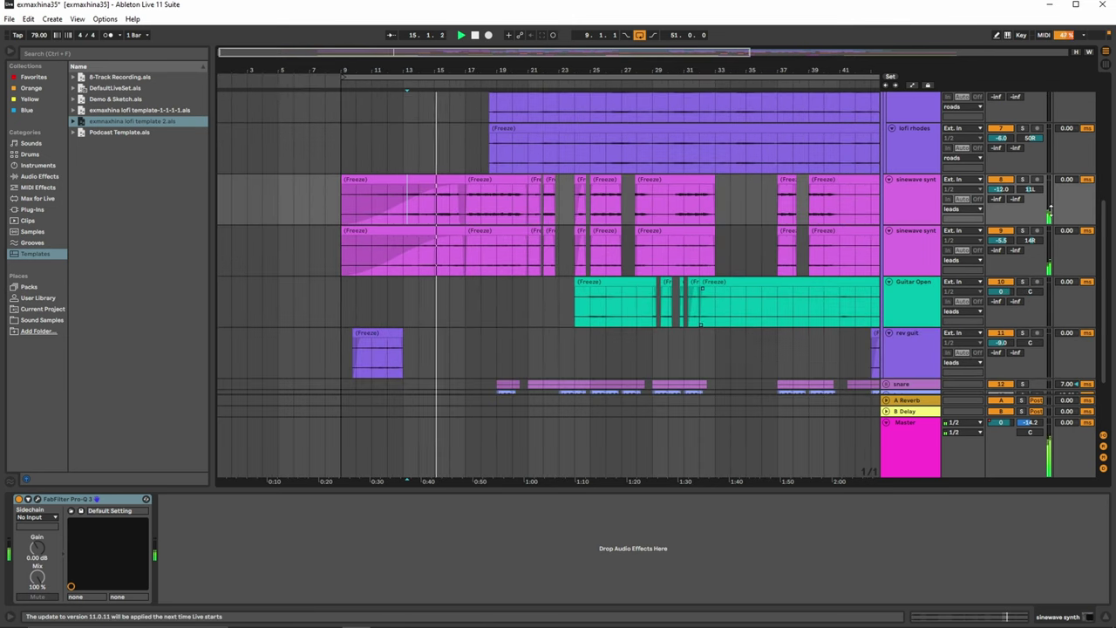
scroll(1104, 202, down, 3)
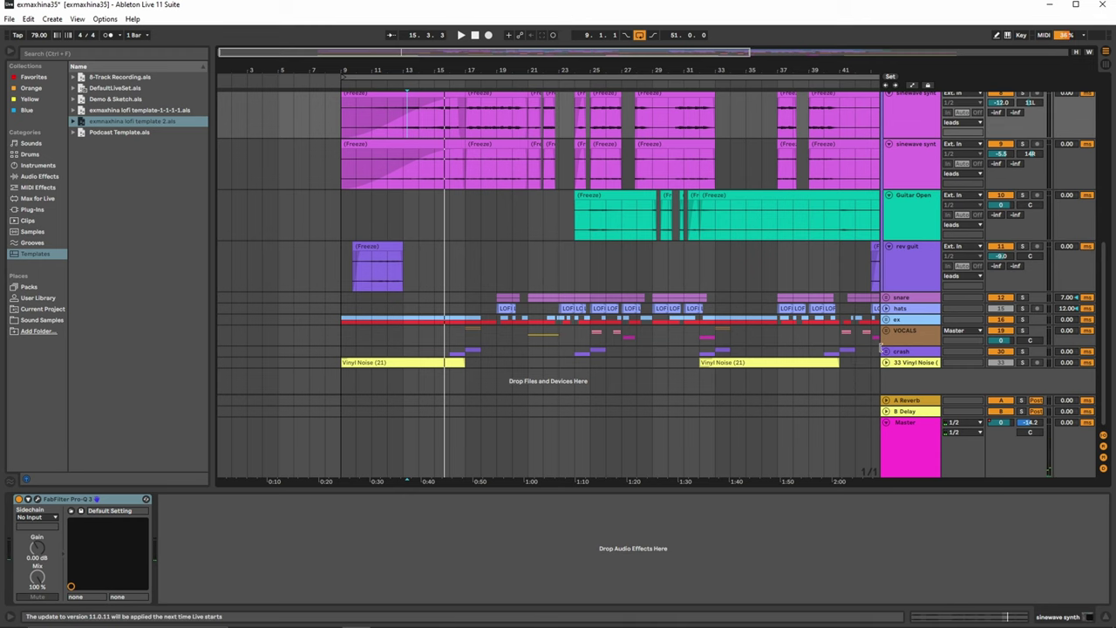
click(885, 362)
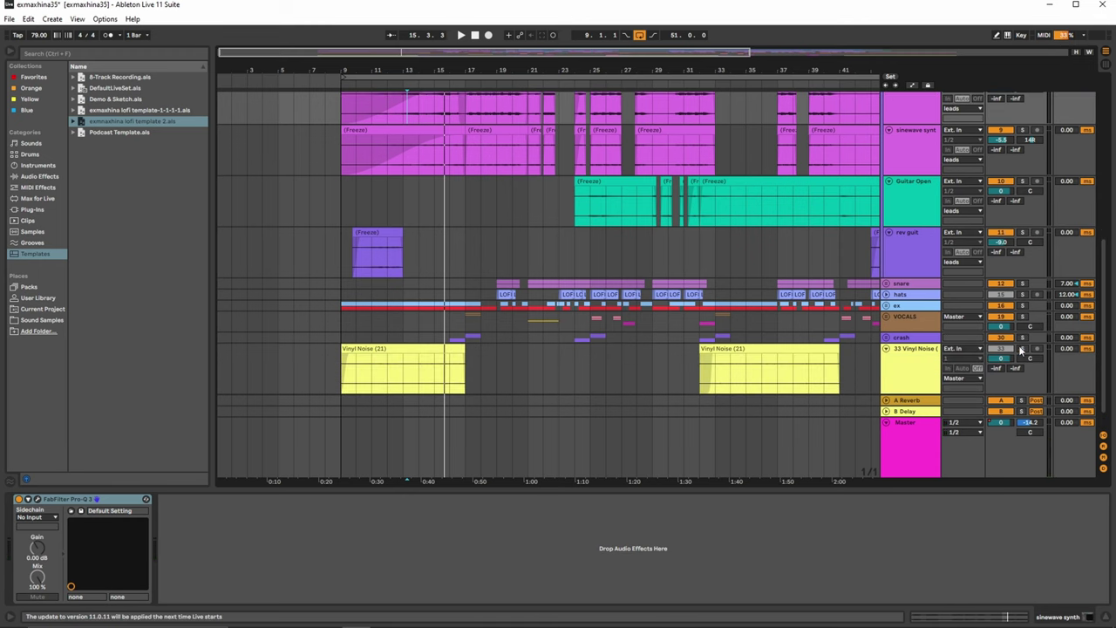
Step: Play the soloed ex group from 13.2.1 and expand it to examine the tree tone and chirp tracks
key(space)
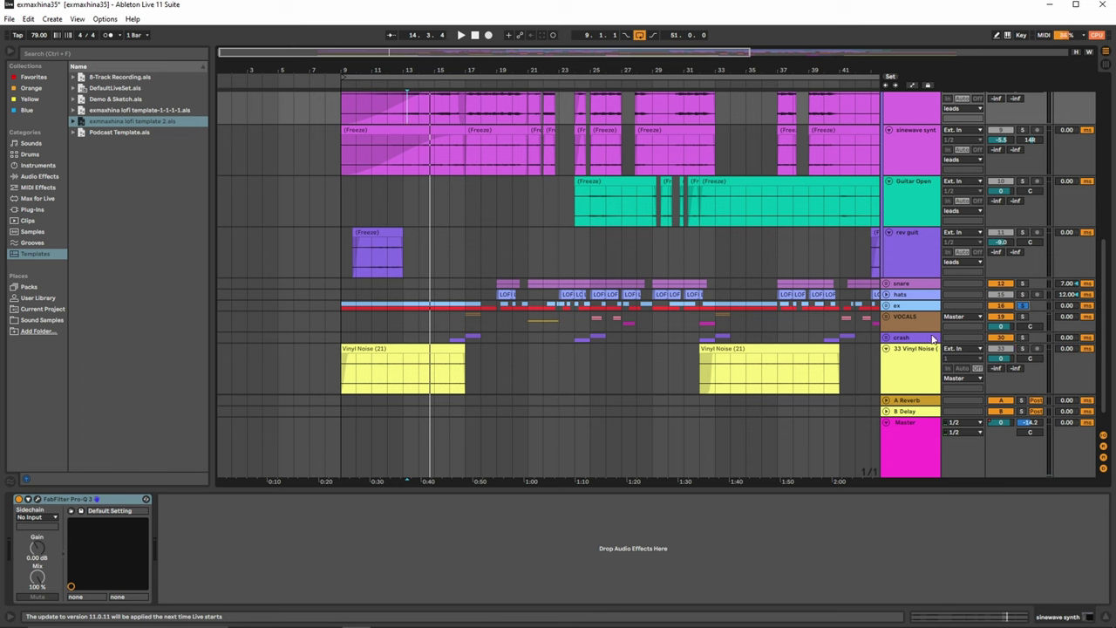
click(886, 306)
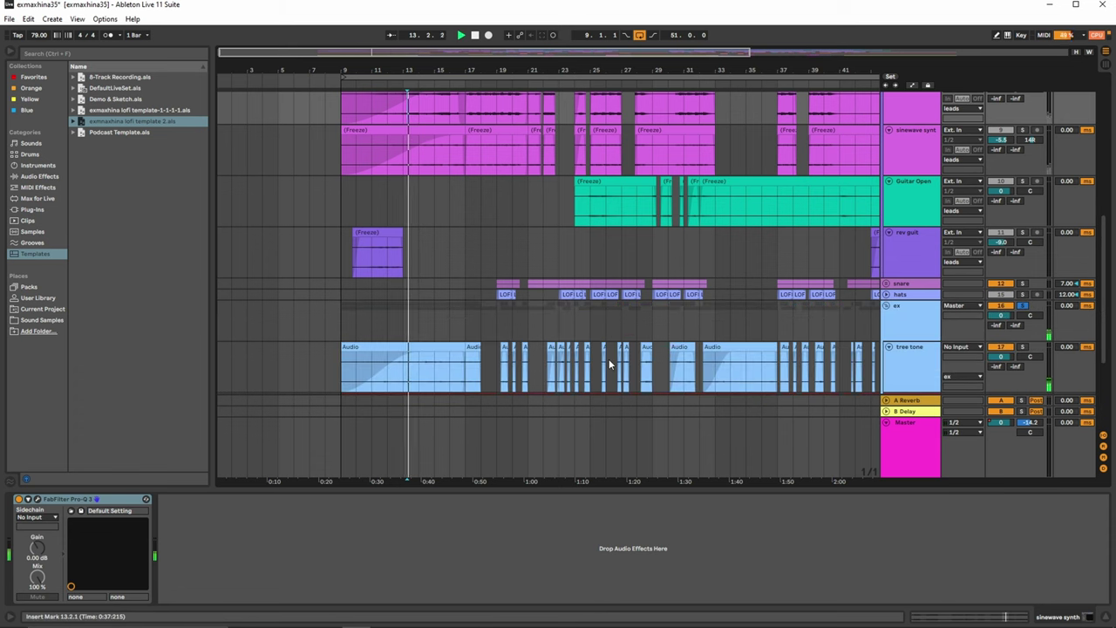
scroll(608, 357, down, 1)
scroll(607, 356, down, 1)
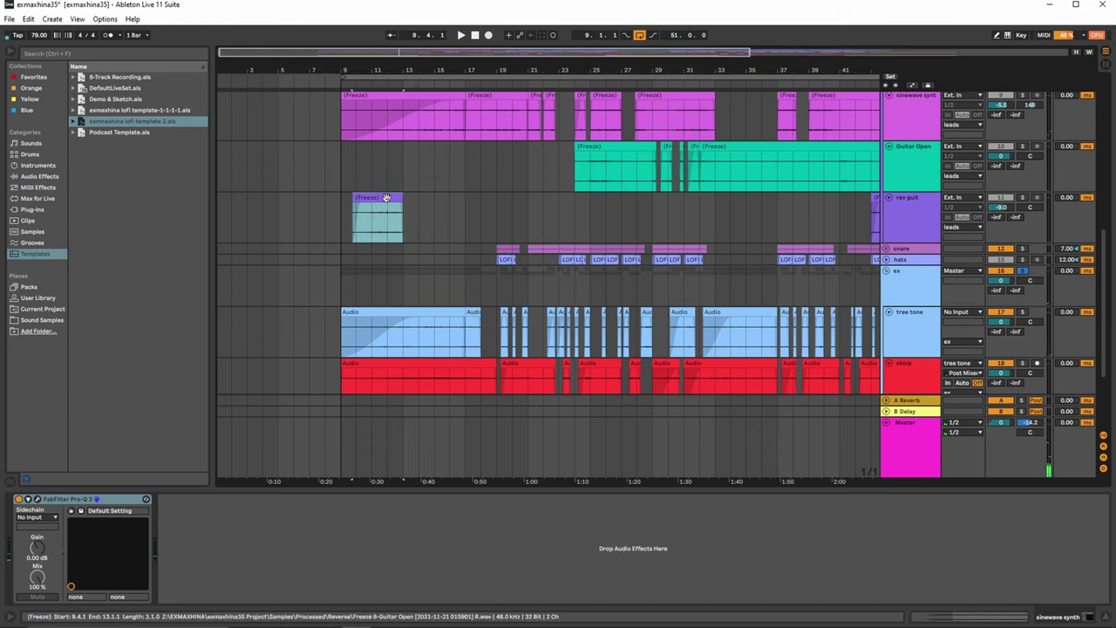
Step: Clear the solo and play the full mix from the rev guit clip at 9.4.1
key(space)
click(1025, 214)
click(1025, 199)
key(space)
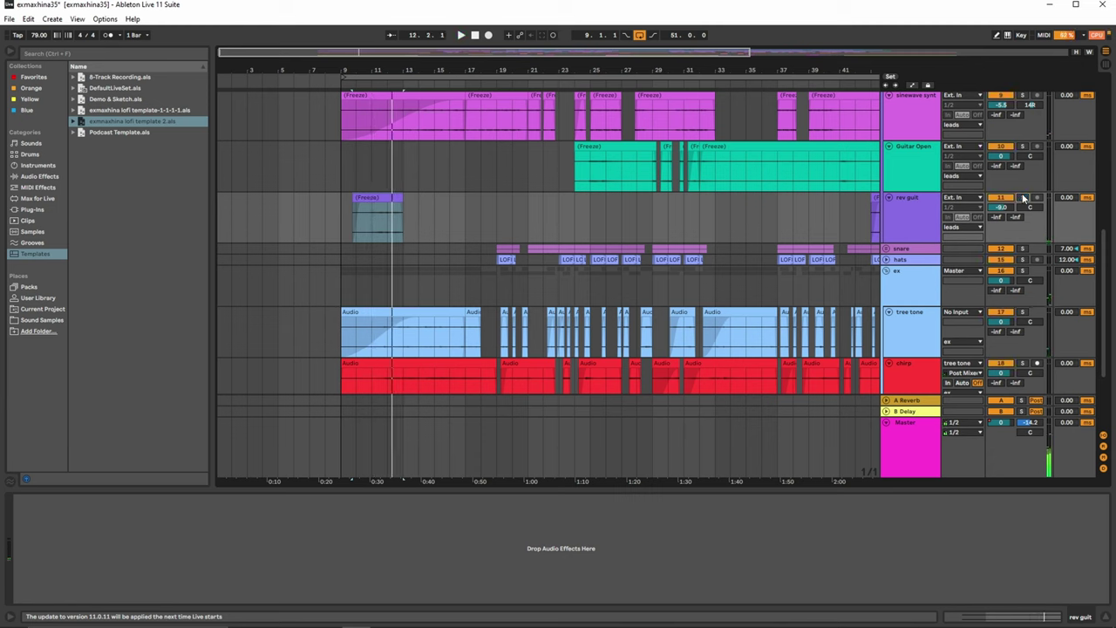
key(space)
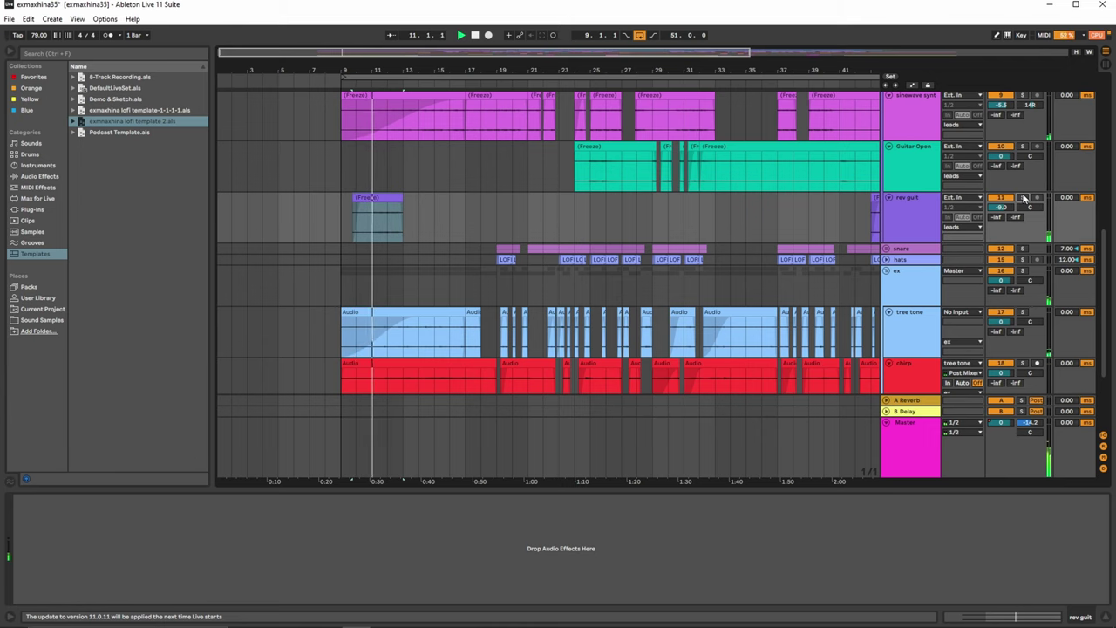
Step: Open the ex group's FabFilter Pro-Q 3, examine its EQ curve during playback, and close the plug-in window
scroll(1106, 262, up, 5)
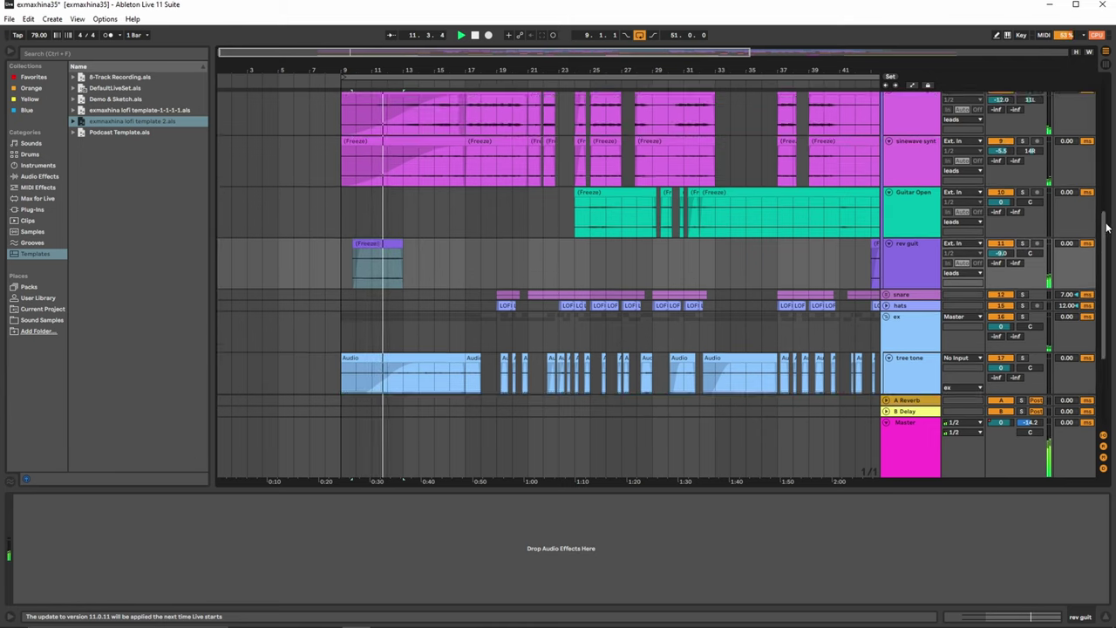
scroll(1105, 262, up, 1)
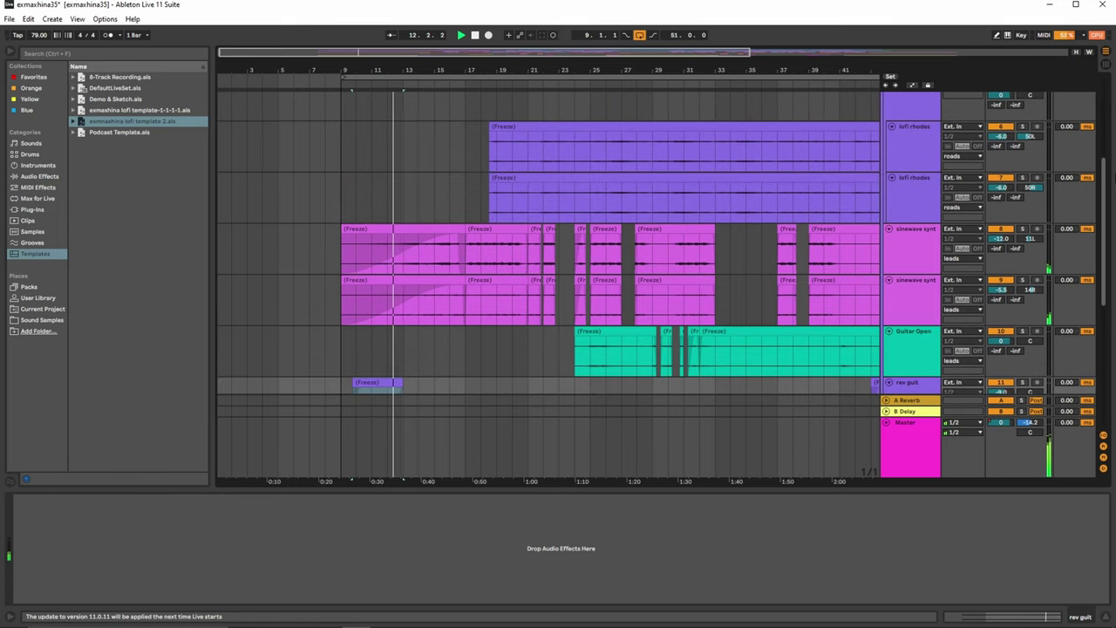
scroll(1112, 228, down, 7)
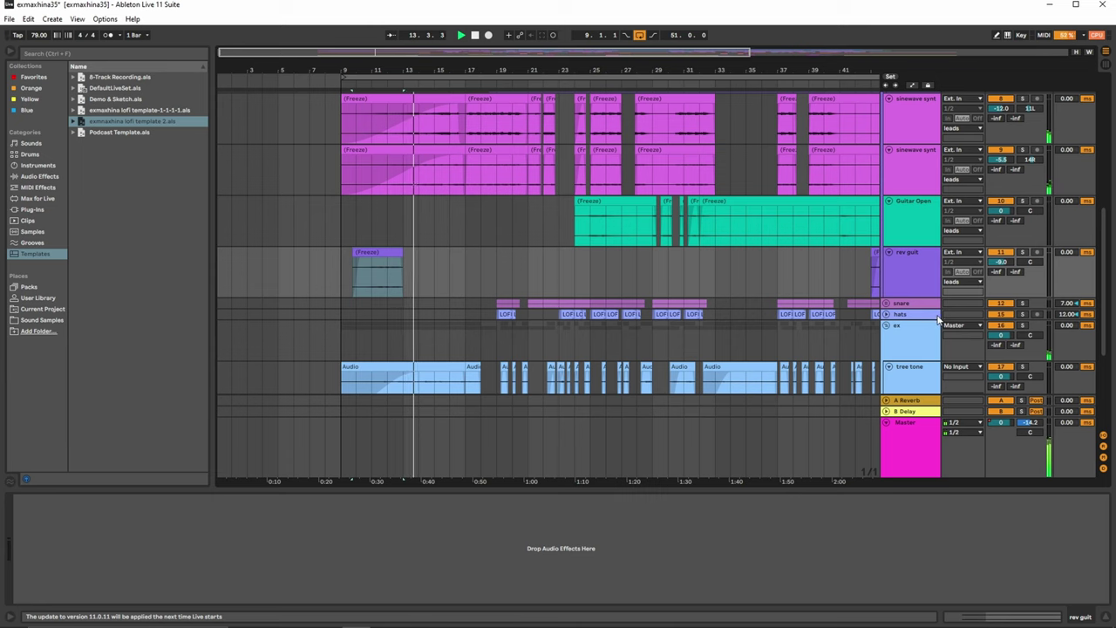
scroll(911, 332, down, 1)
scroll(911, 332, down, 1)
click(916, 297)
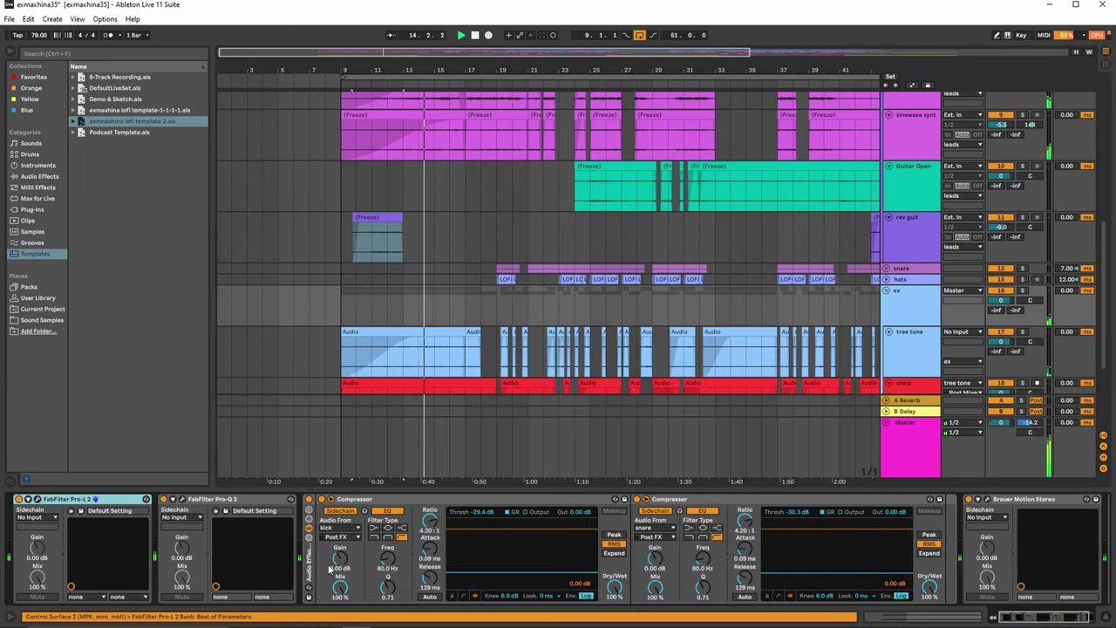
click(242, 499)
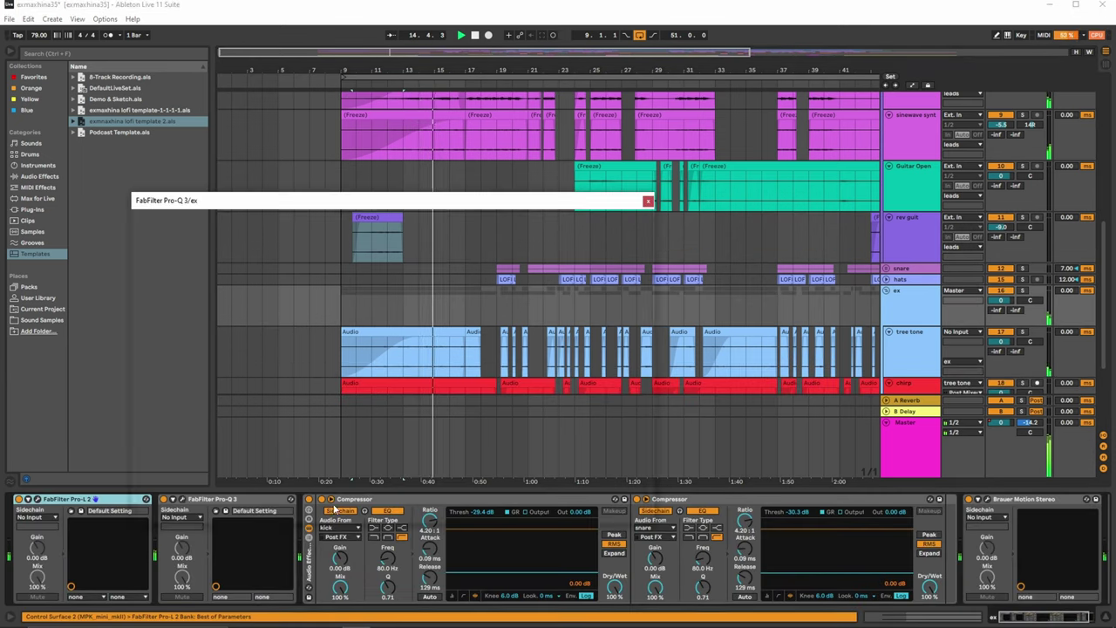
drag(538, 206, 713, 142)
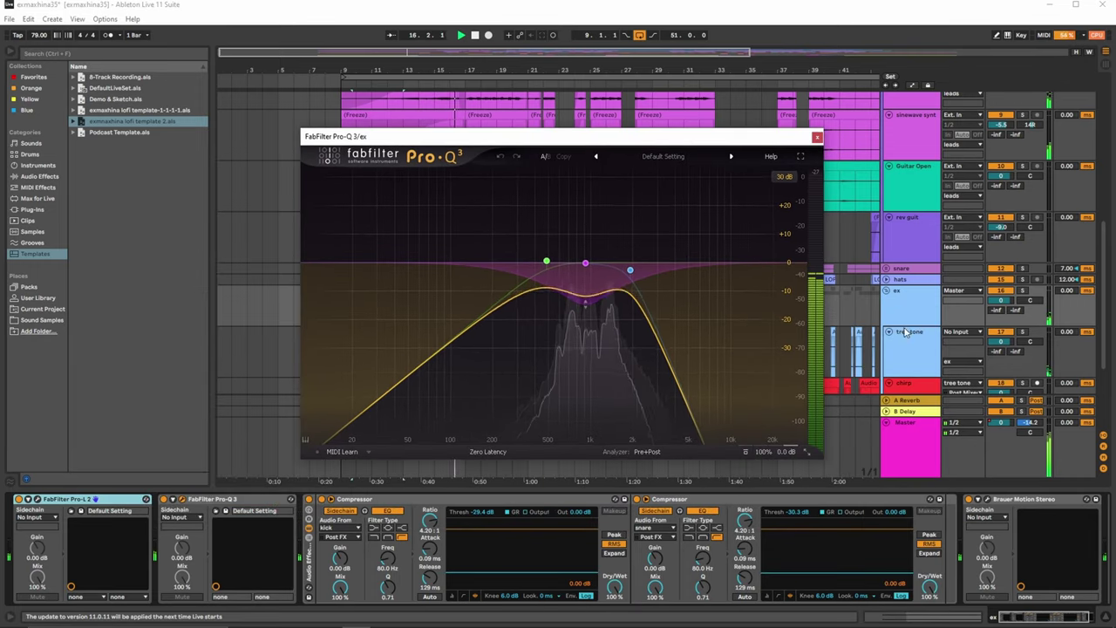
click(898, 307)
click(898, 307)
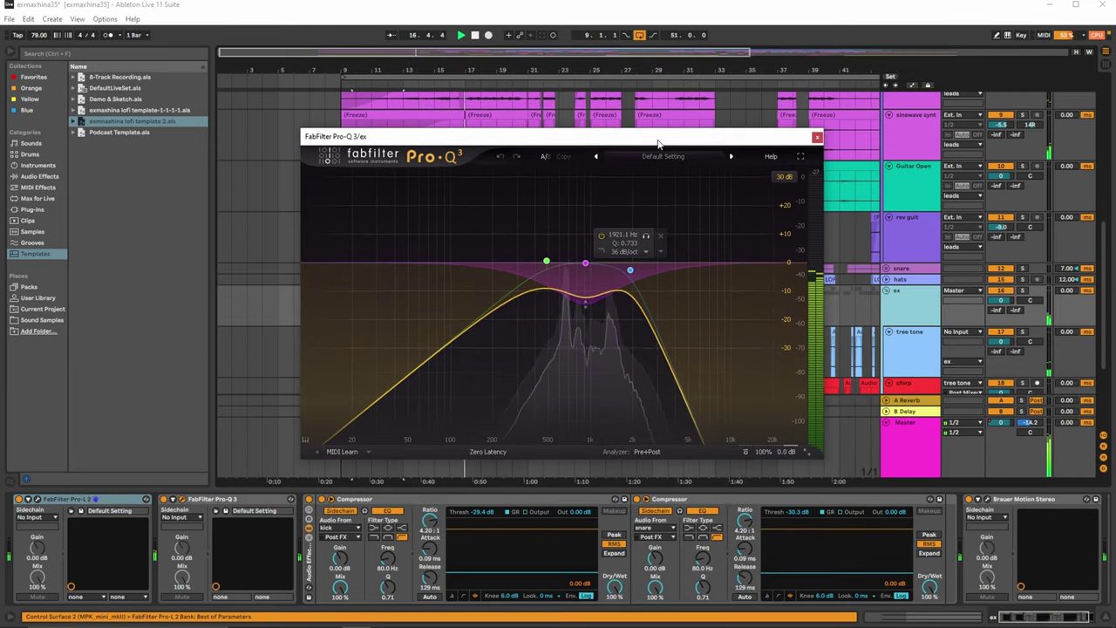
click(817, 138)
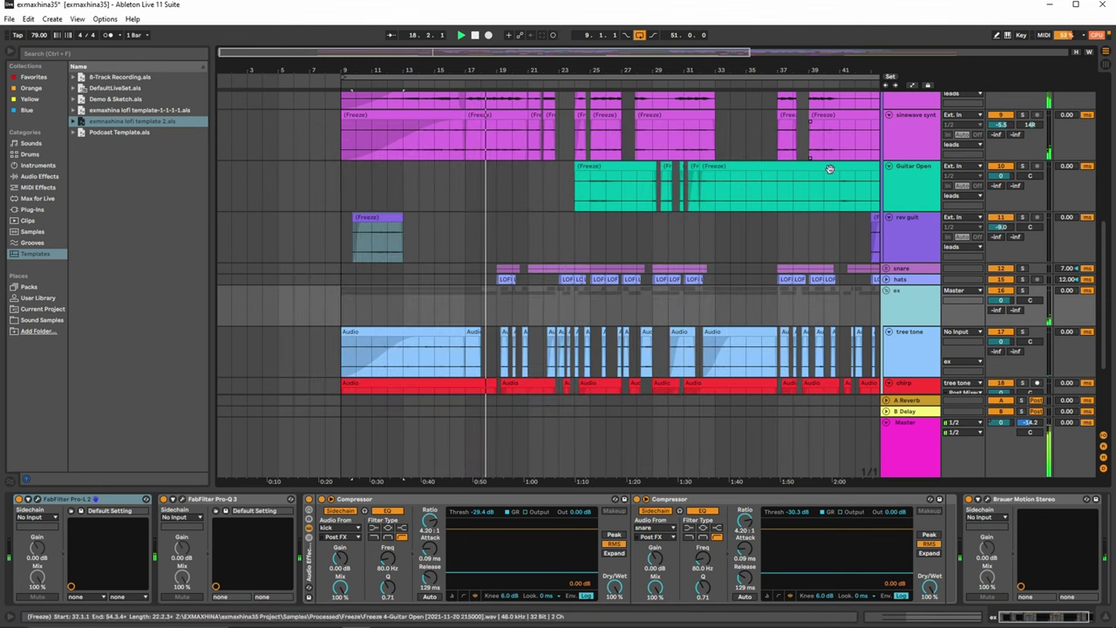
Step: Look through the arrangement's tracks during playback, then stop and examine the ex group's clips around bars 16 to 27
scroll(1097, 321, down, 4)
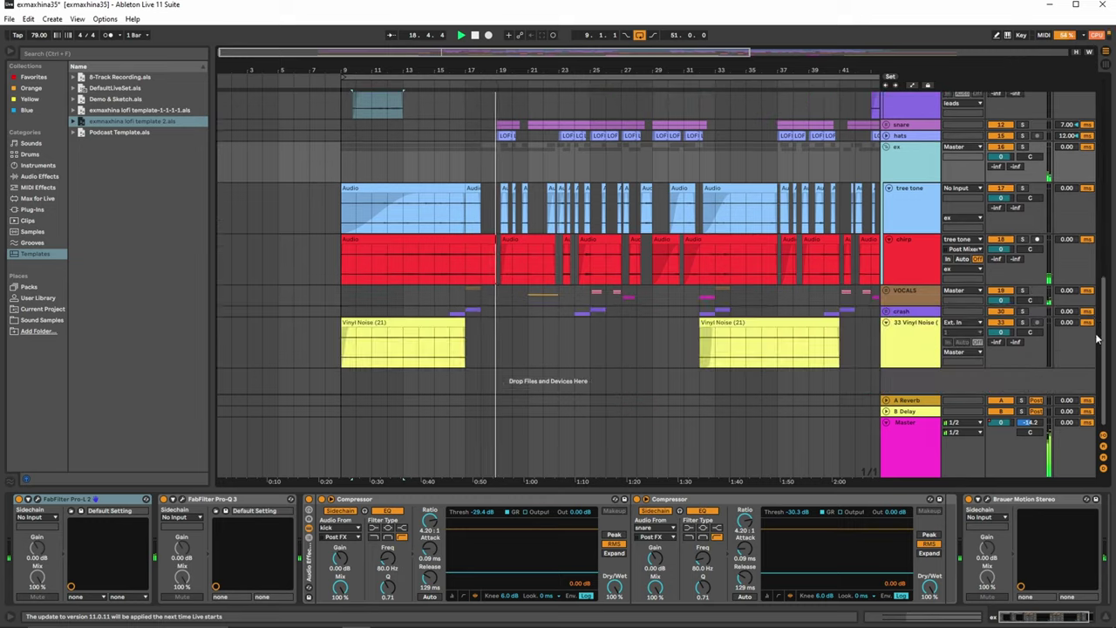
scroll(1097, 321, up, 8)
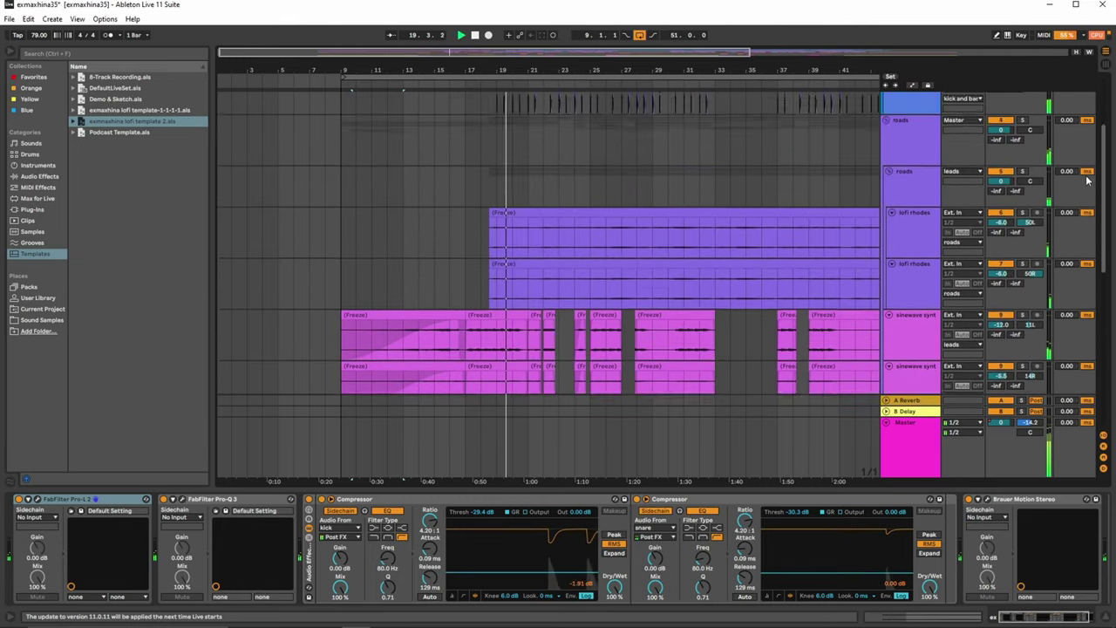
scroll(1087, 235, down, 4)
scroll(587, 137, down, 3)
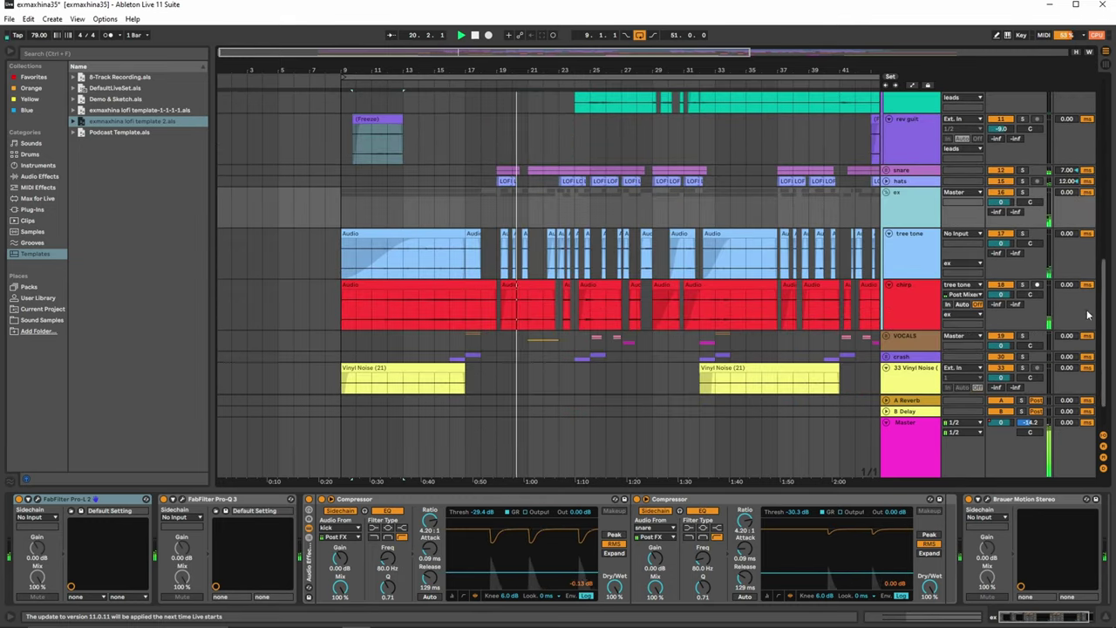
scroll(536, 160, up, 5)
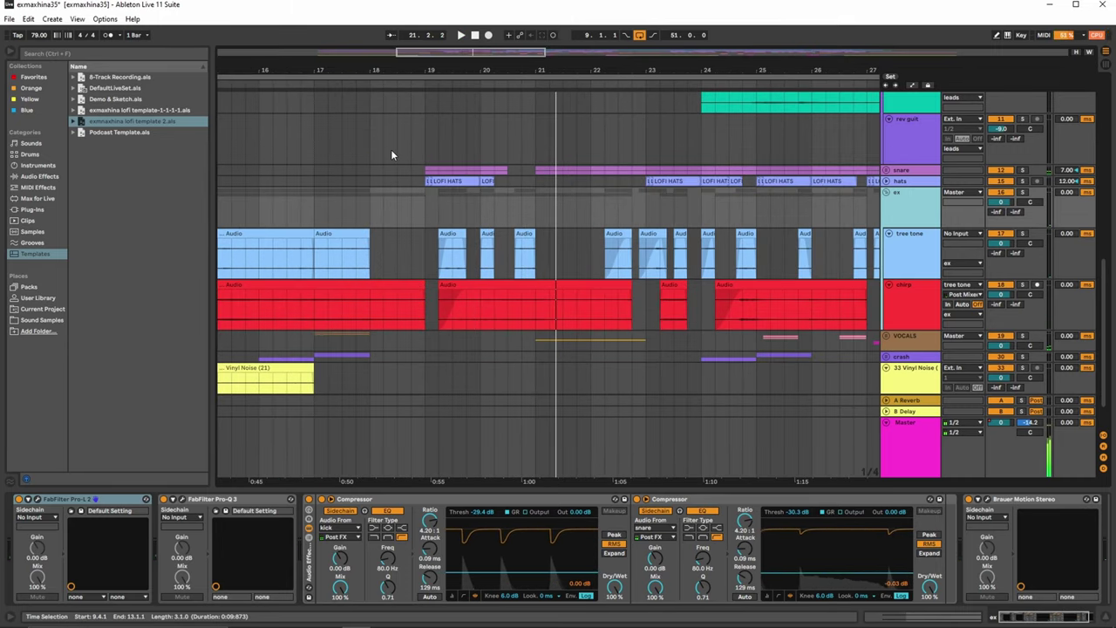
scroll(1098, 286, up, 2)
scroll(1099, 286, down, 2)
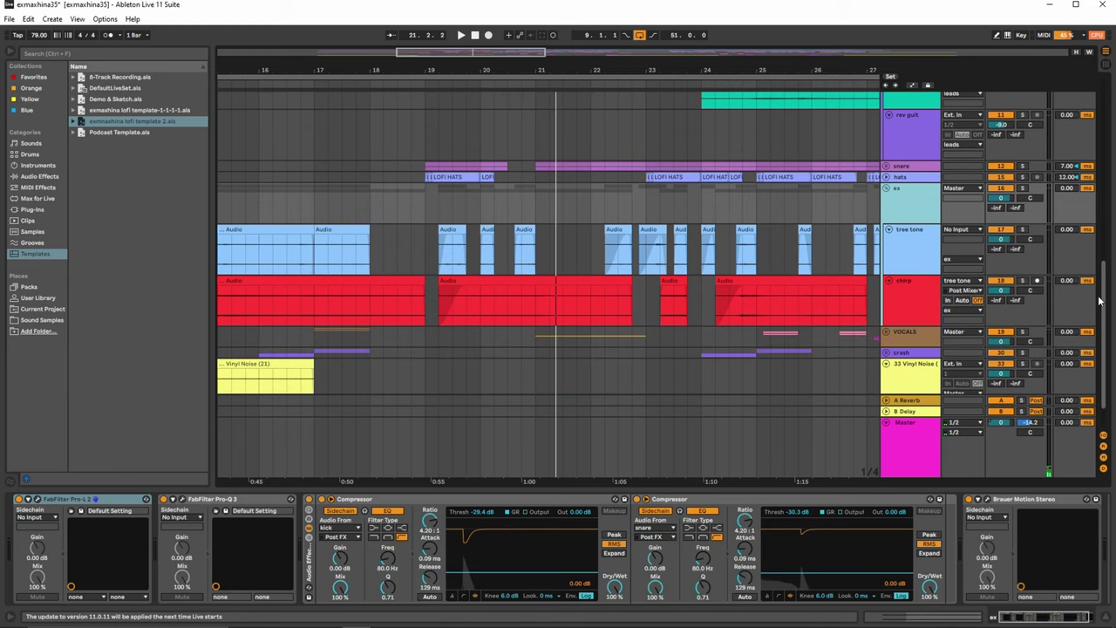
Step: Play the arrangement from 18.3.1 with the ex group soloed
click(398, 135)
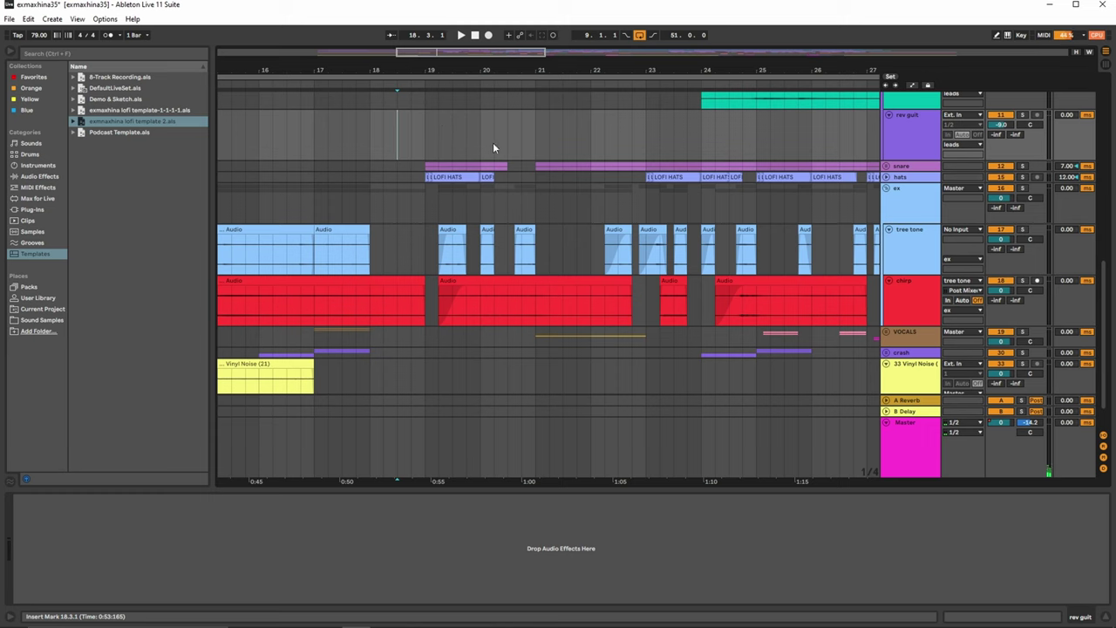
key(space)
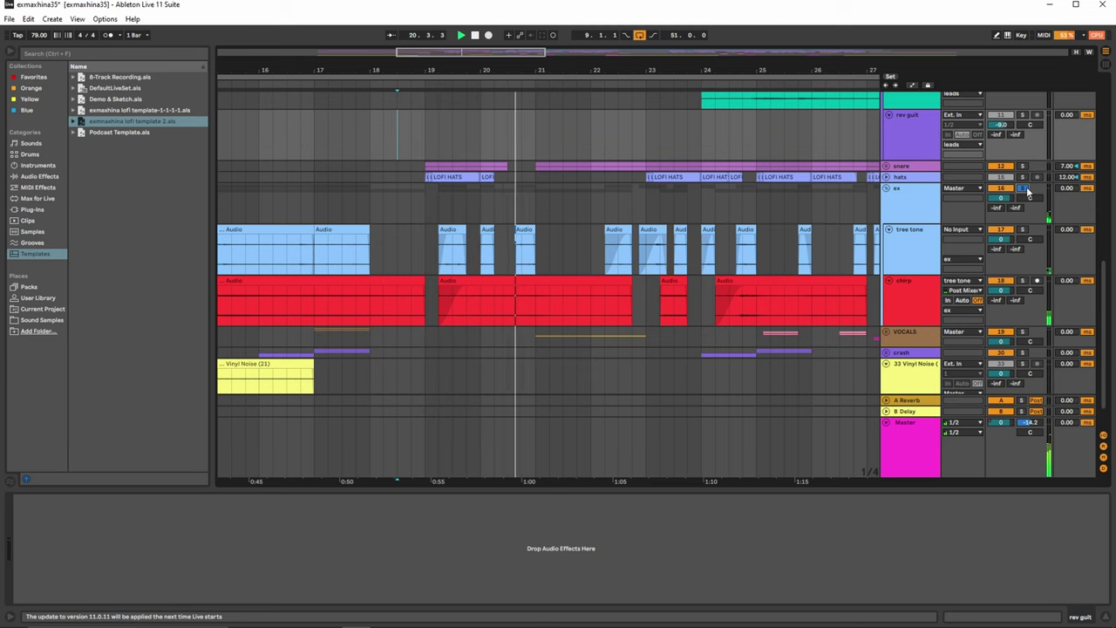
Step: Unfold the snare group, play from 18.4.1, and look over the snare clips across the arrangement
click(886, 165)
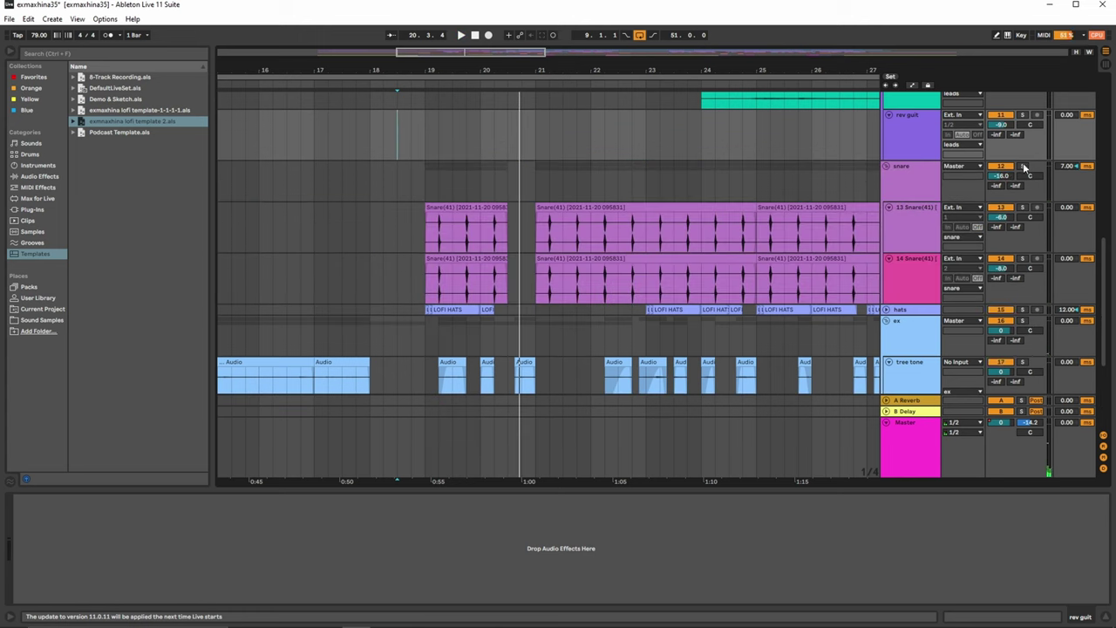
click(417, 141)
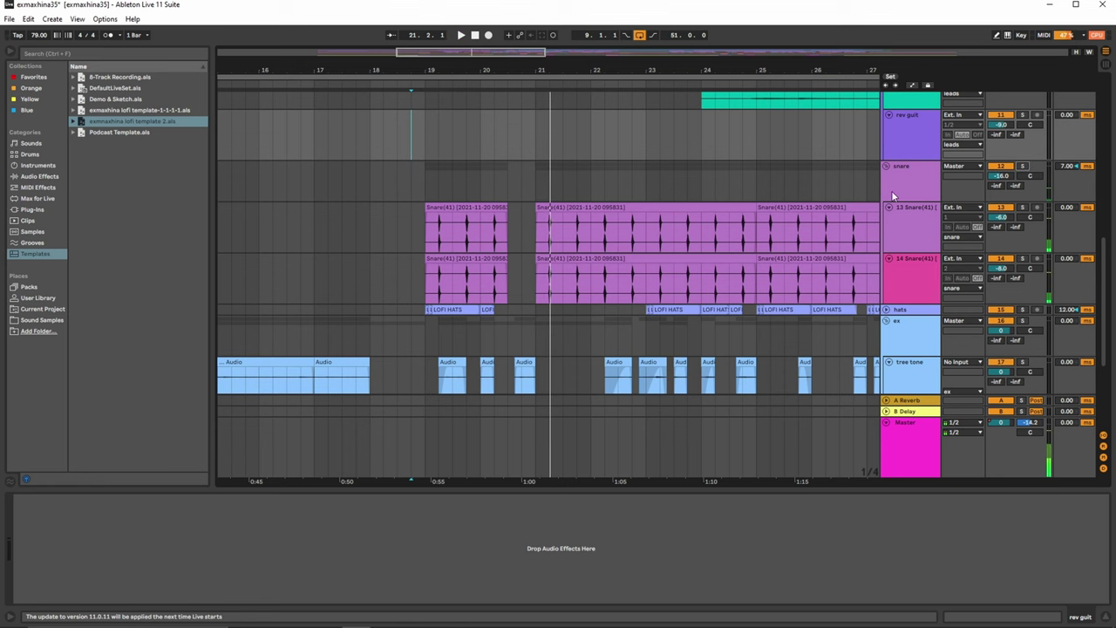
drag(447, 51, 449, 177)
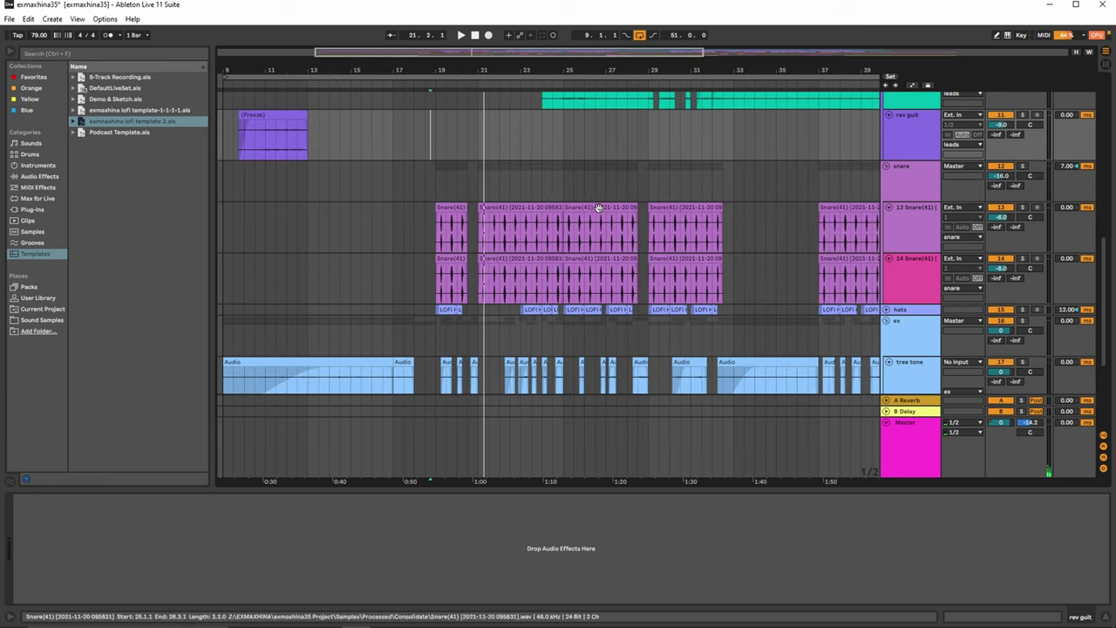
drag(458, 76, 462, 139)
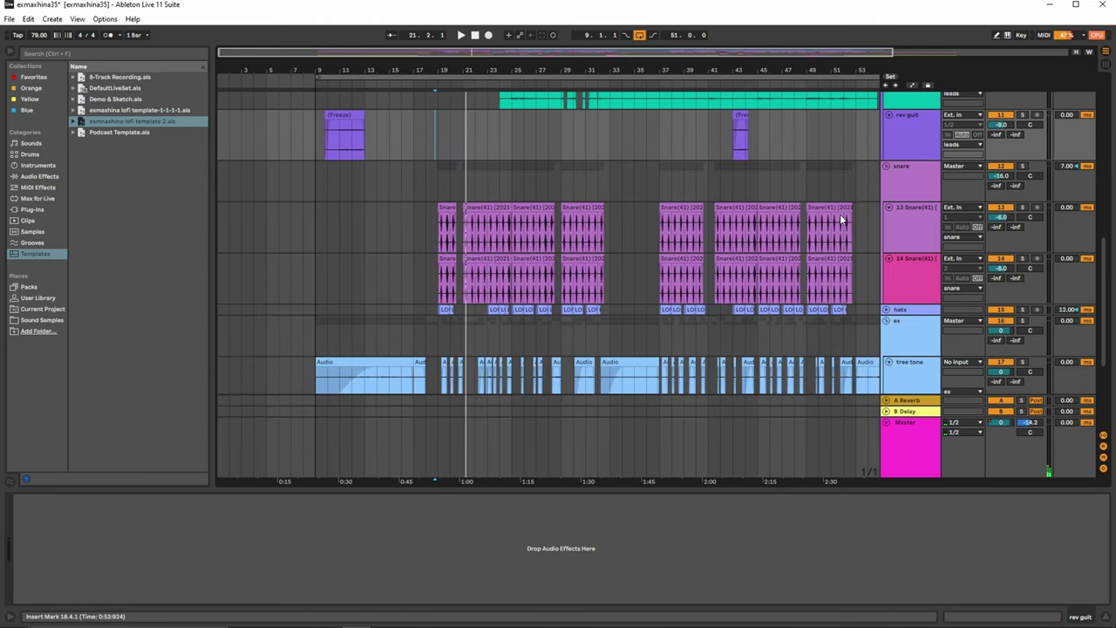
Step: Unfold the hats track and examine its LOFI HATS clips against the snare clips around bars 11 to 36
drag(1109, 263, 1102, 294)
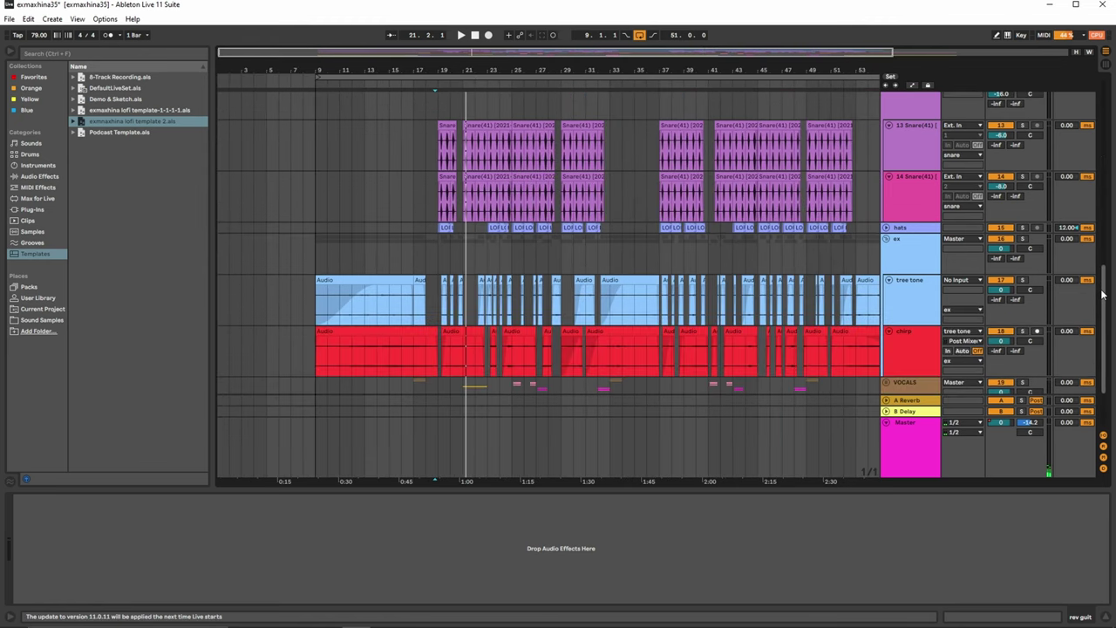
click(886, 229)
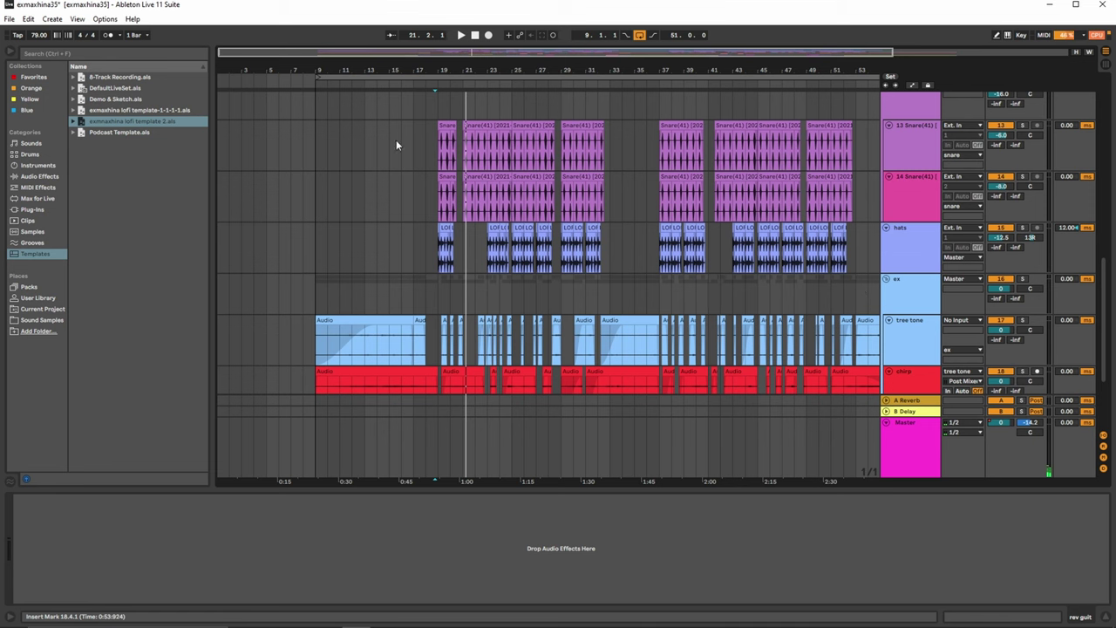
drag(442, 71, 464, 151)
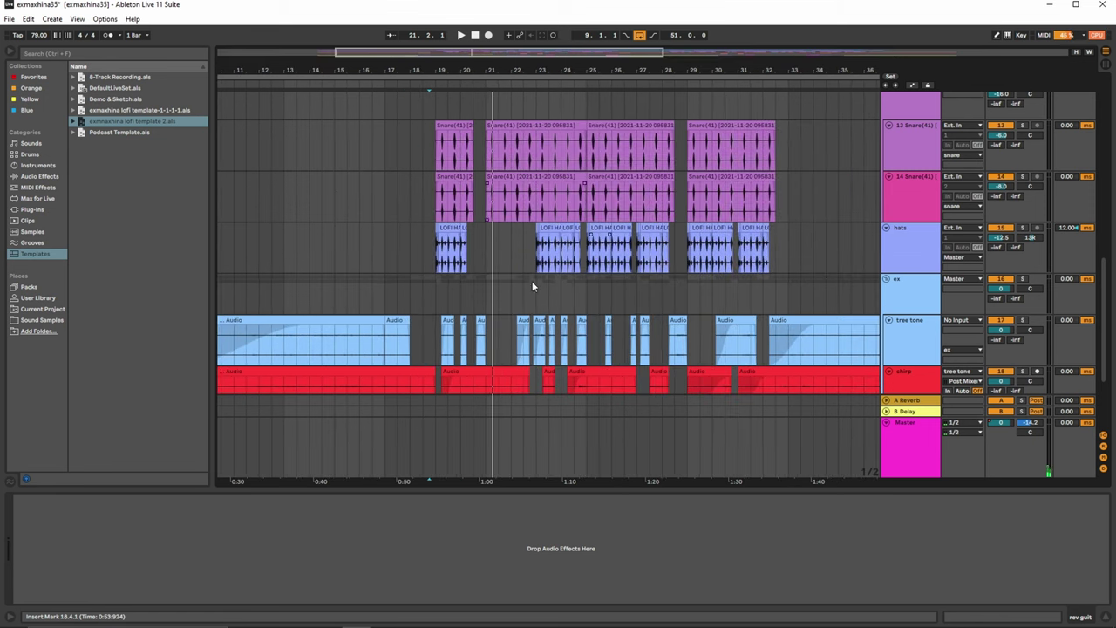
Step: Select the snare group and examine its FabFilter Pro-Q 3, Auto Filter and Valhalla Supermassive device chain
click(898, 110)
scroll(874, 188, up, 1)
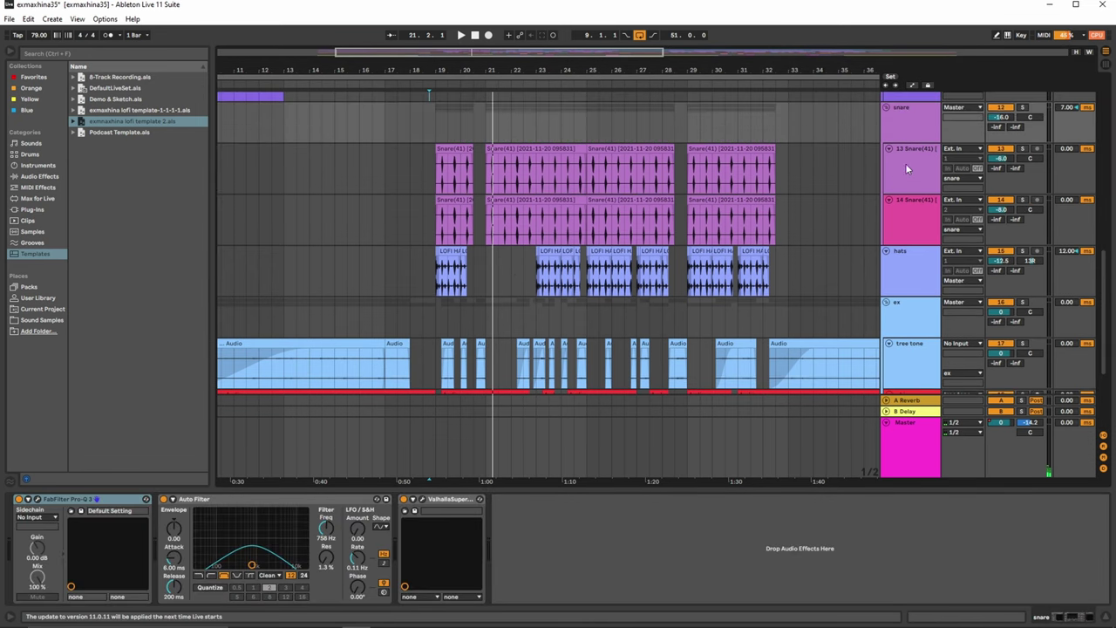
click(900, 180)
click(918, 137)
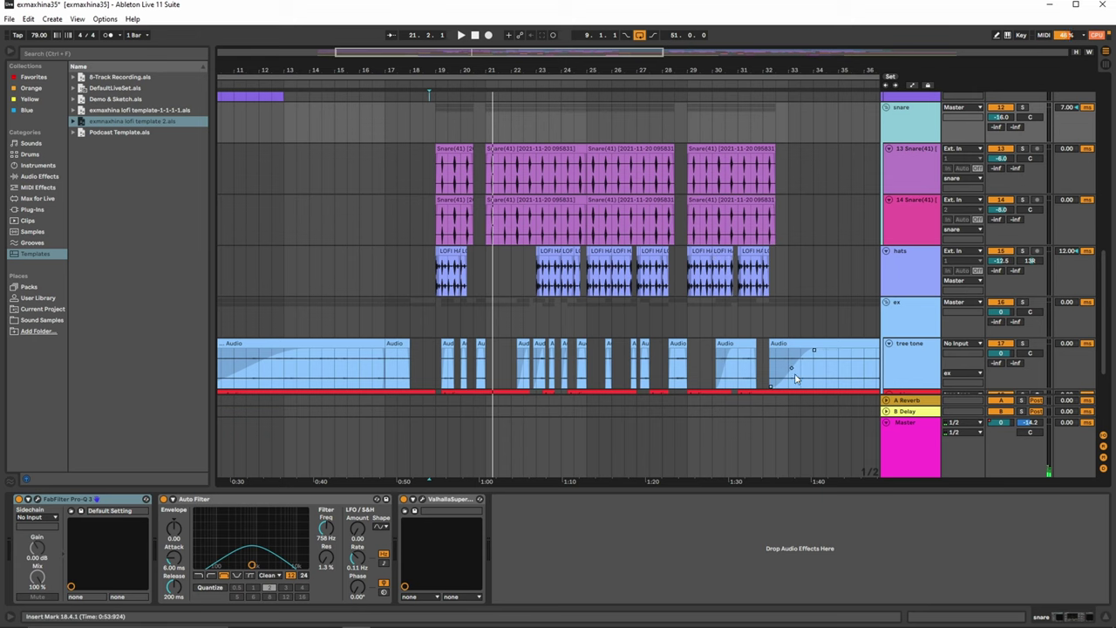
Step: Show the automation lanes and display the snare group's Valhalla Supermassive Mix automation
key(a)
click(913, 117)
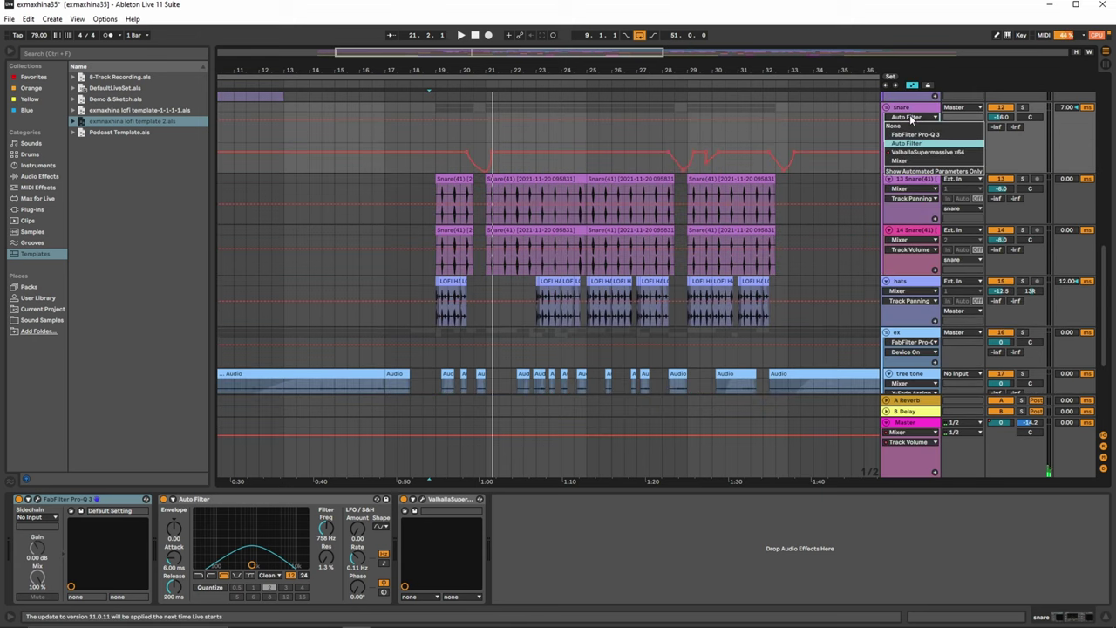
click(916, 153)
click(913, 128)
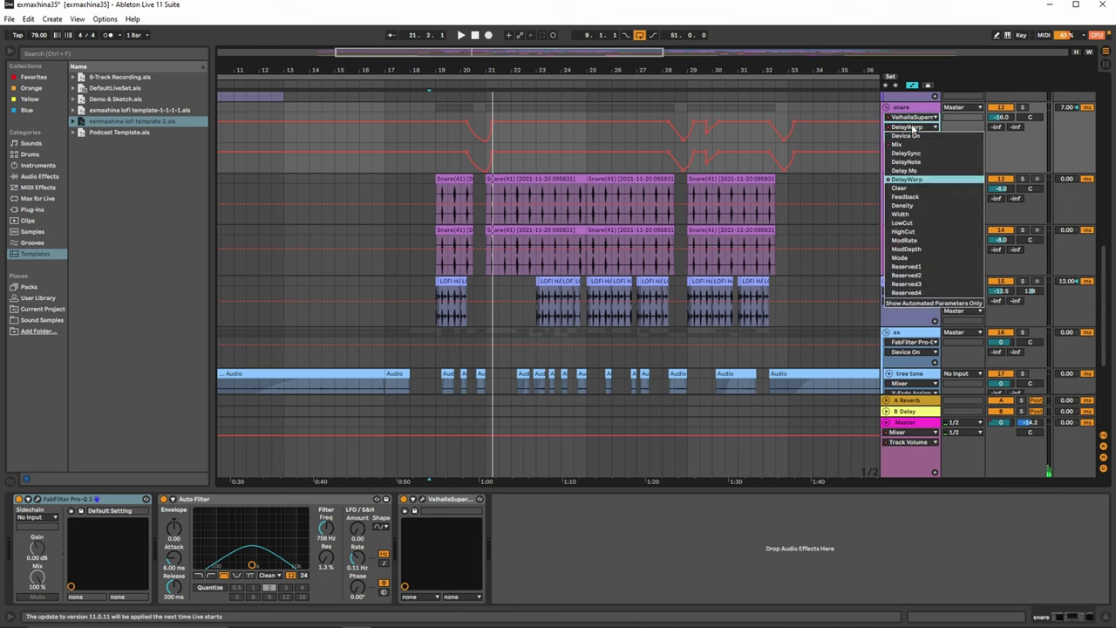
click(920, 148)
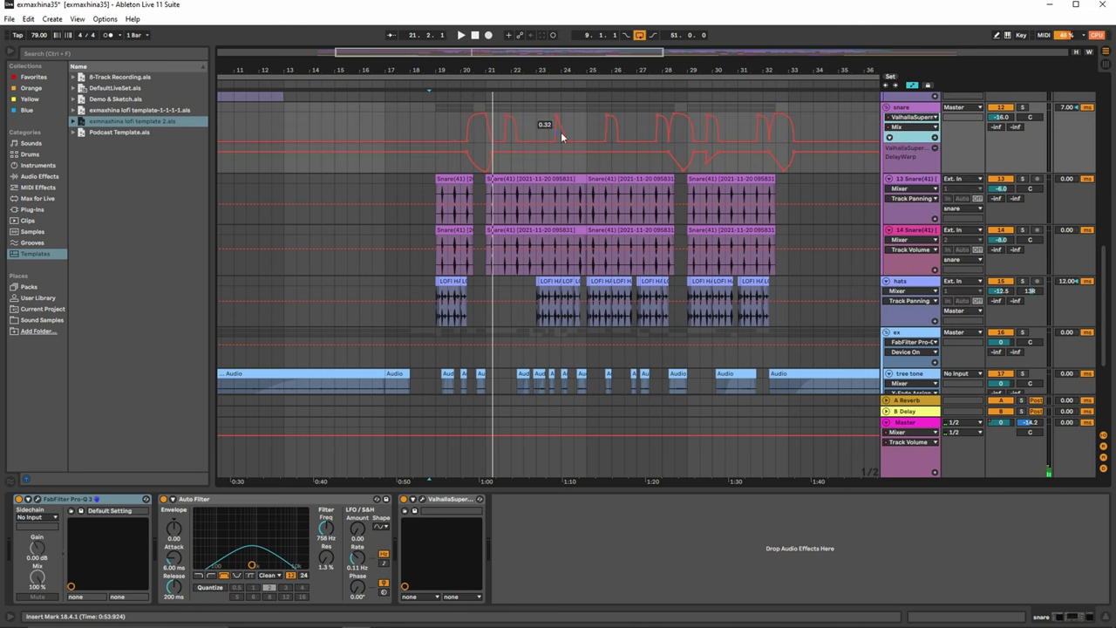
Step: Examine the snare group's Mix and DelayWarp automation curves across the arrangement, and play the section from 18.4.1
drag(466, 70, 779, 253)
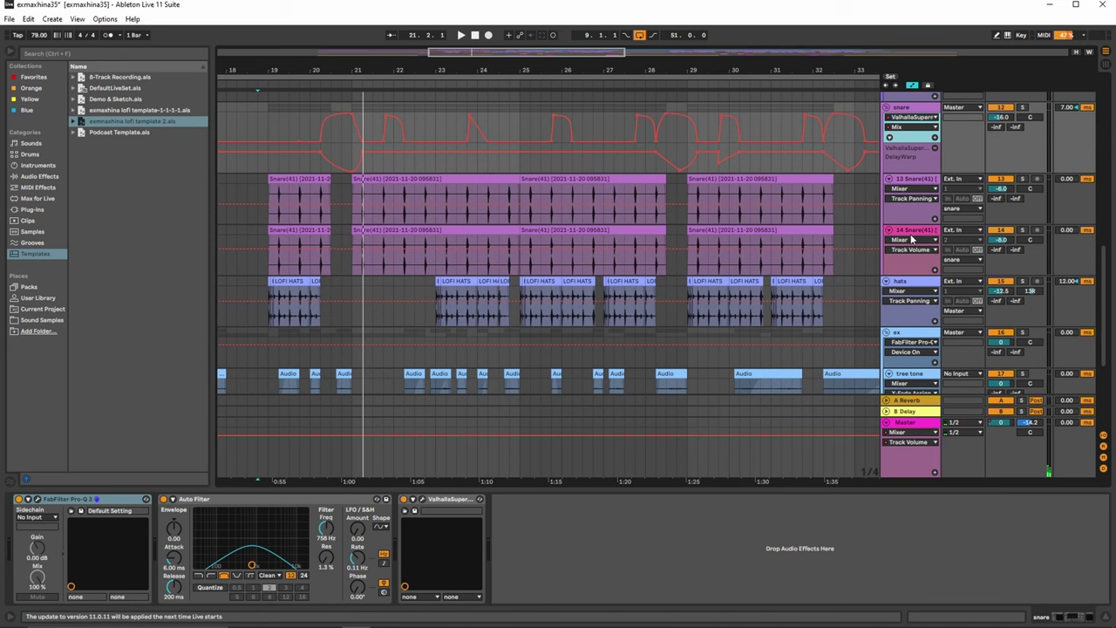
scroll(464, 103, up, 3)
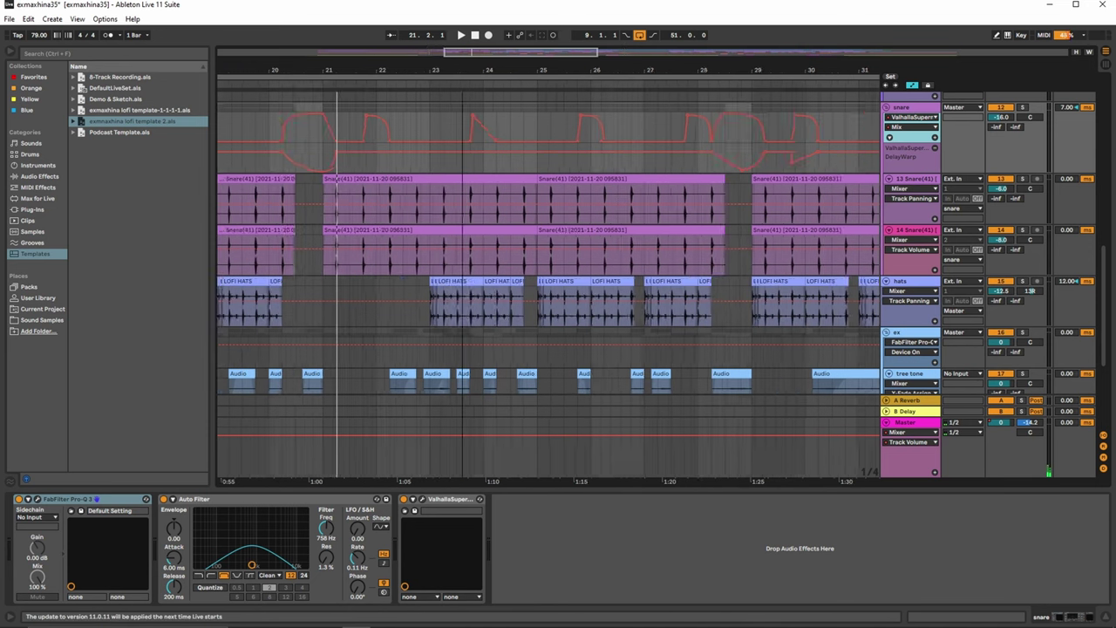
scroll(464, 103, down, 3)
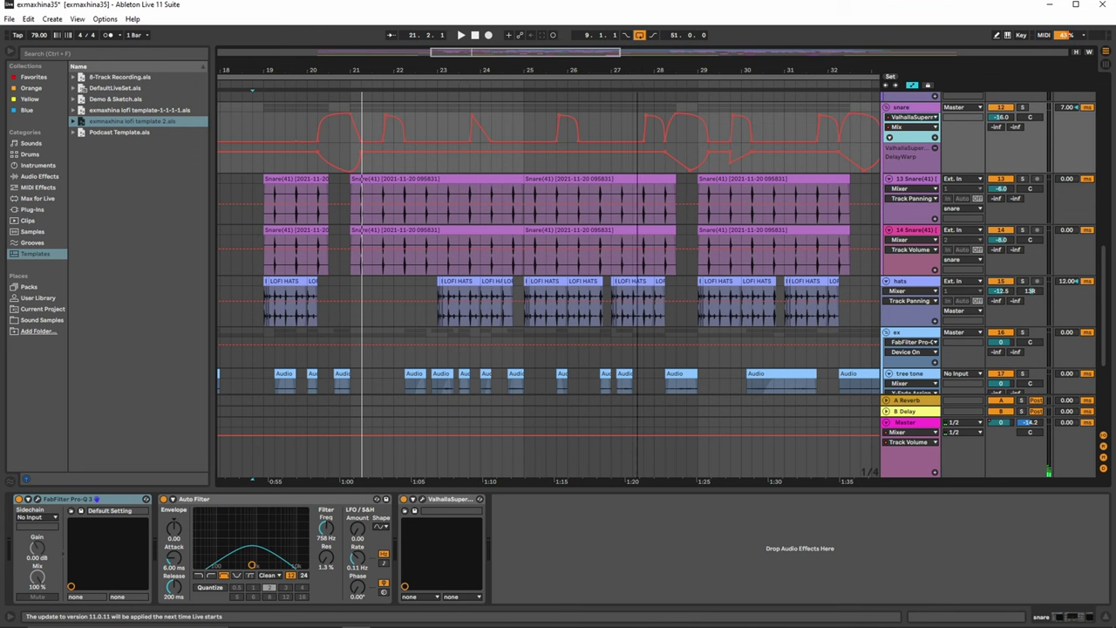
drag(637, 122, 634, 73)
drag(726, 76, 697, 52)
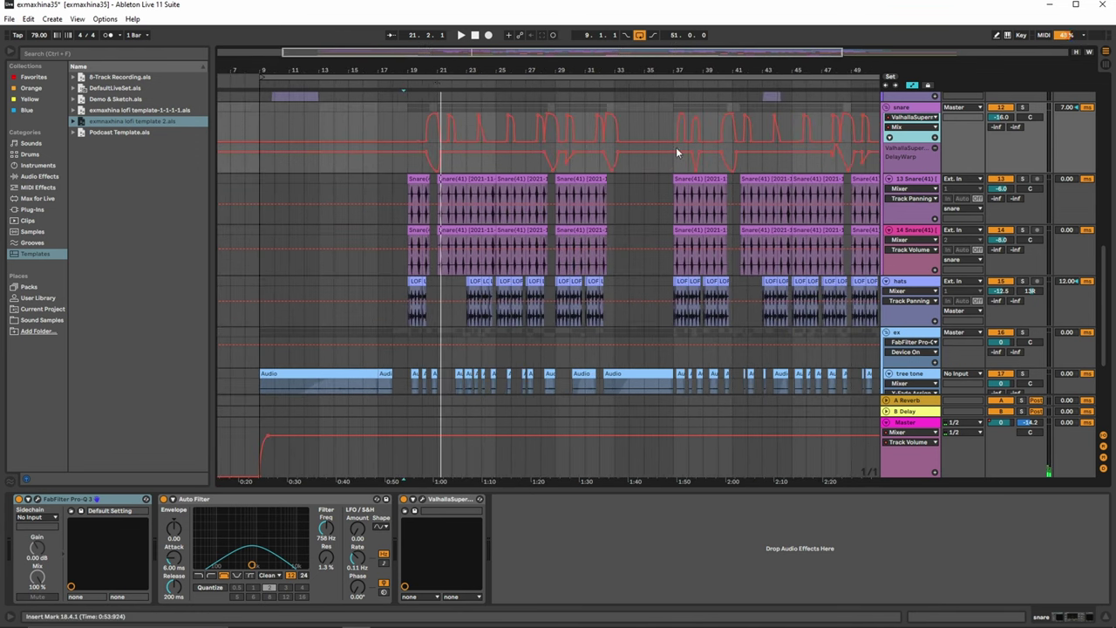
drag(434, 63, 440, 148)
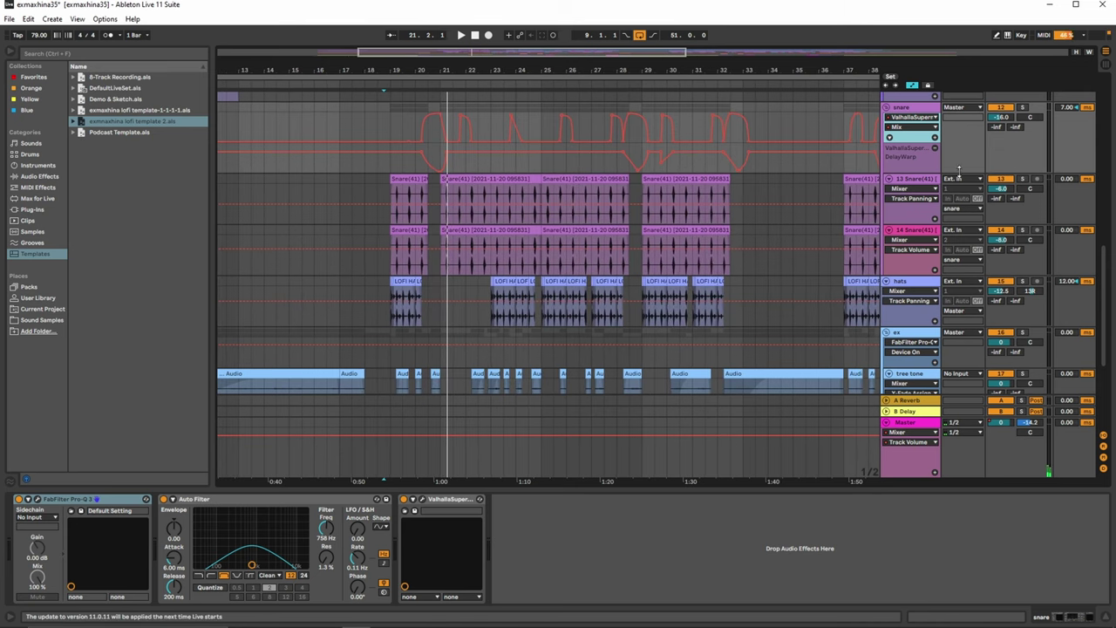
drag(504, 65, 494, 102)
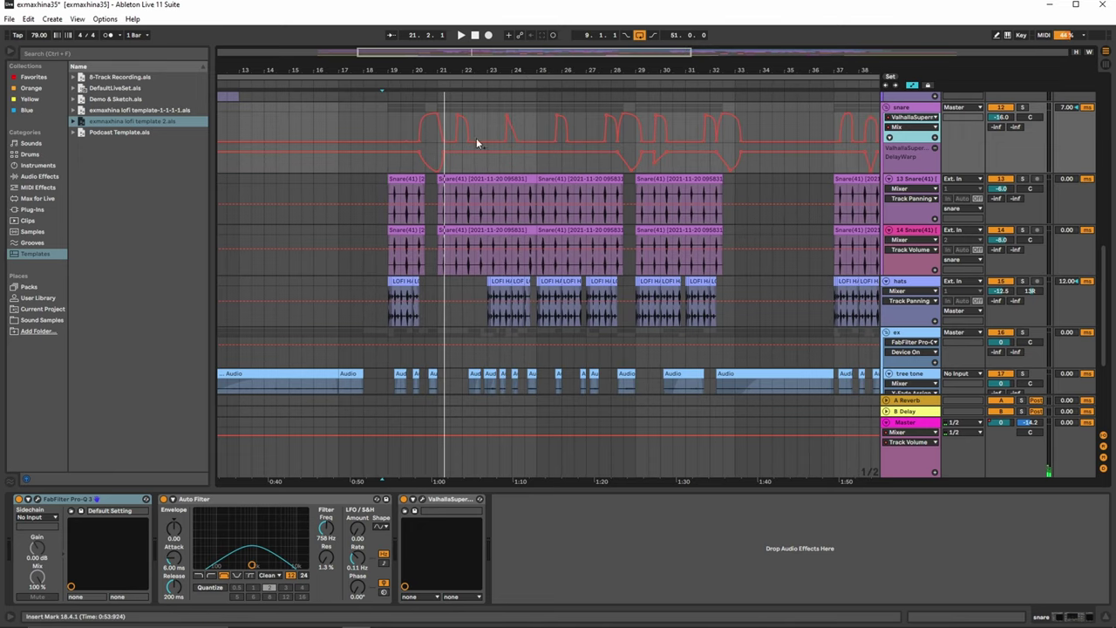
scroll(449, 128, up, 3)
key(space)
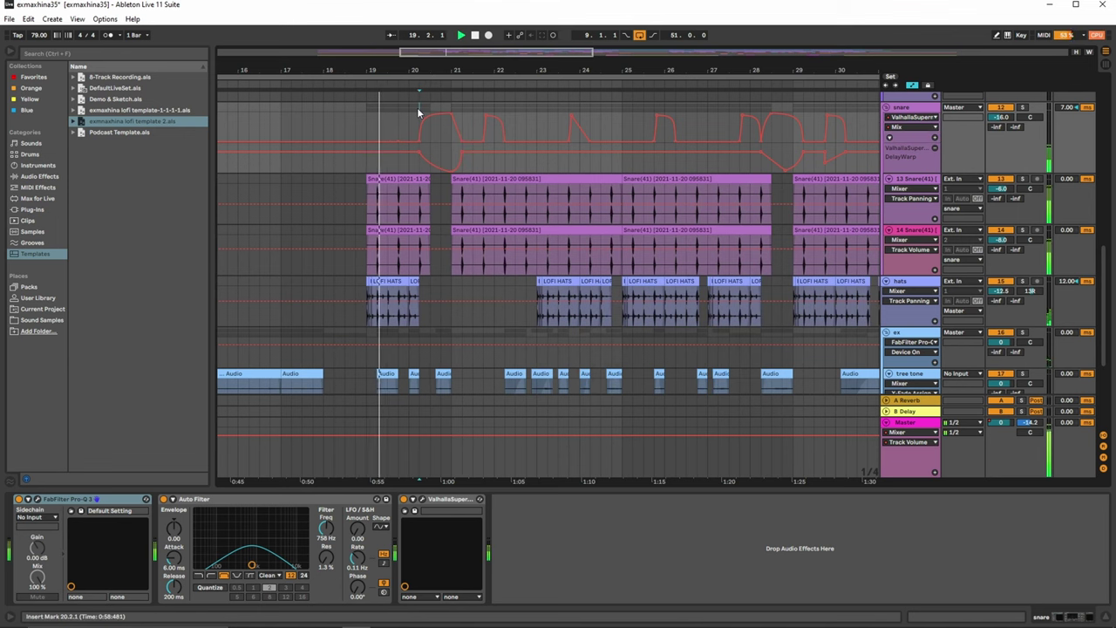
Step: Solo the VOCALS group during playback and unfold it to view its vocal tracks
scroll(845, 183, up, 2)
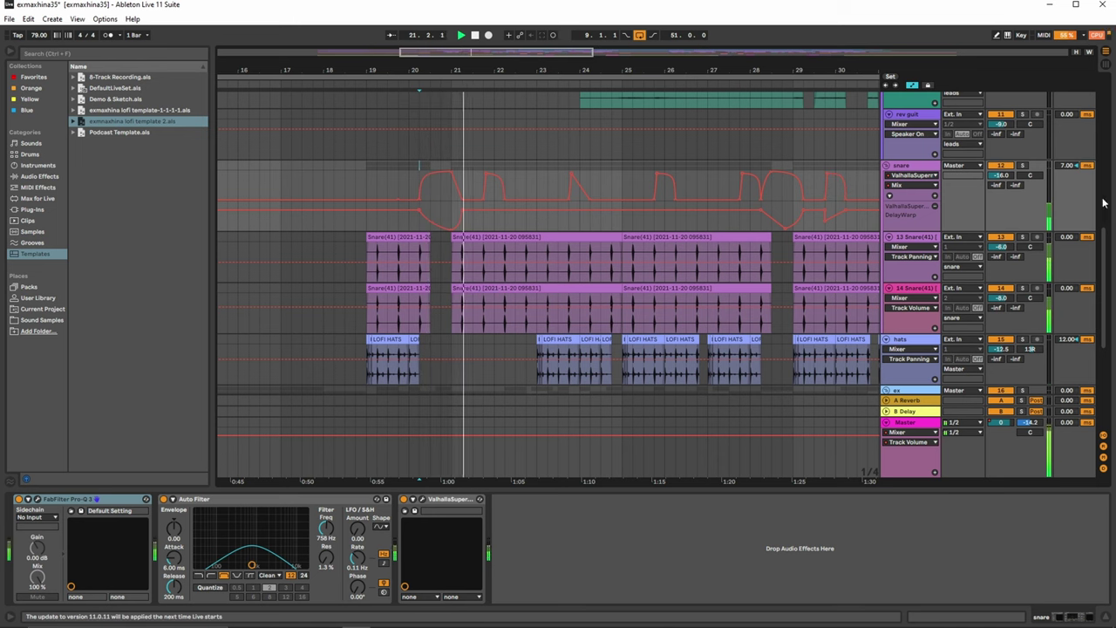
drag(1105, 301, 1104, 372)
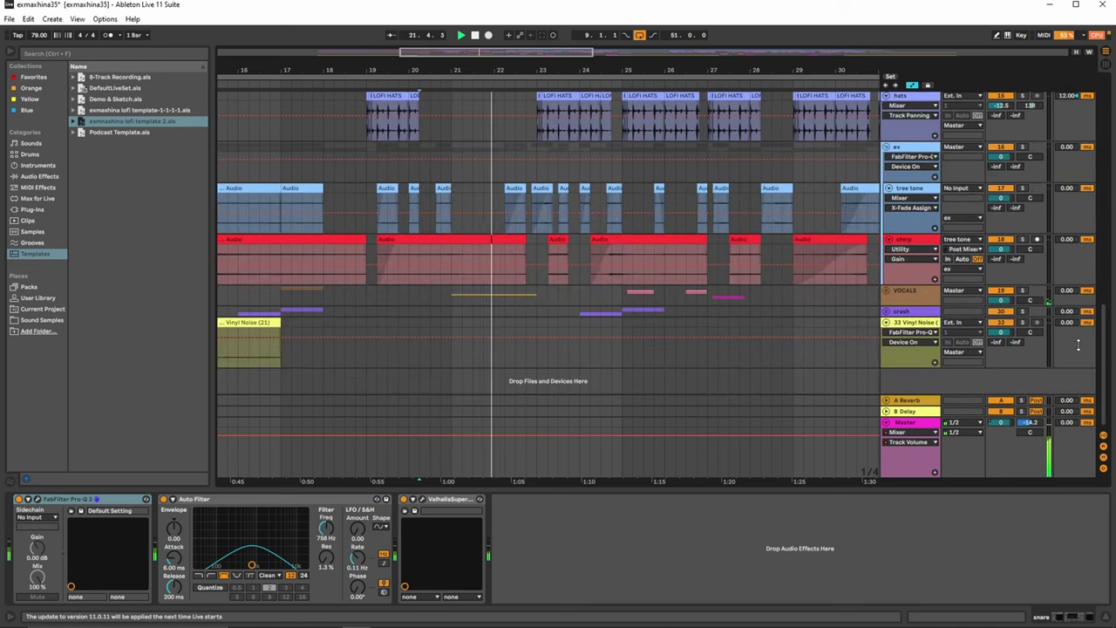
click(1022, 291)
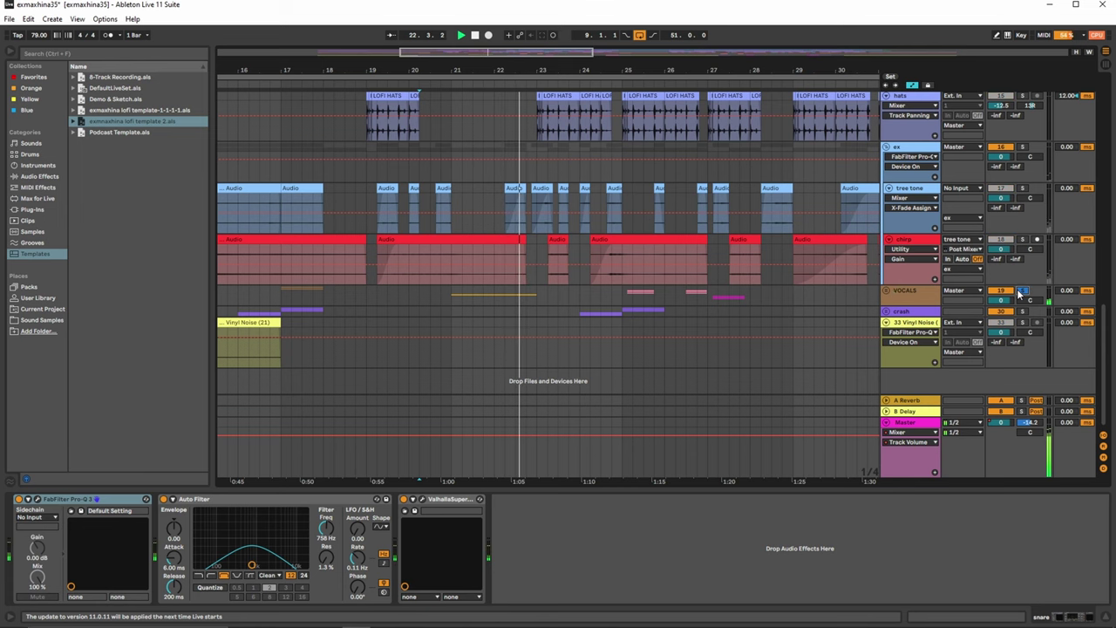
click(885, 290)
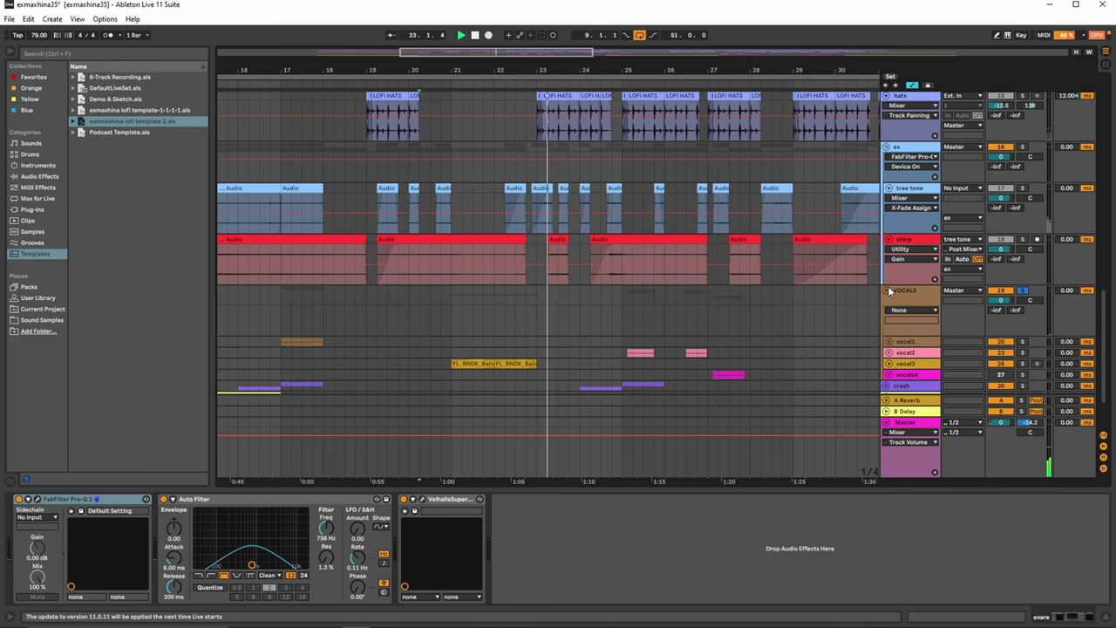
click(845, 317)
scroll(671, 305, down, 3)
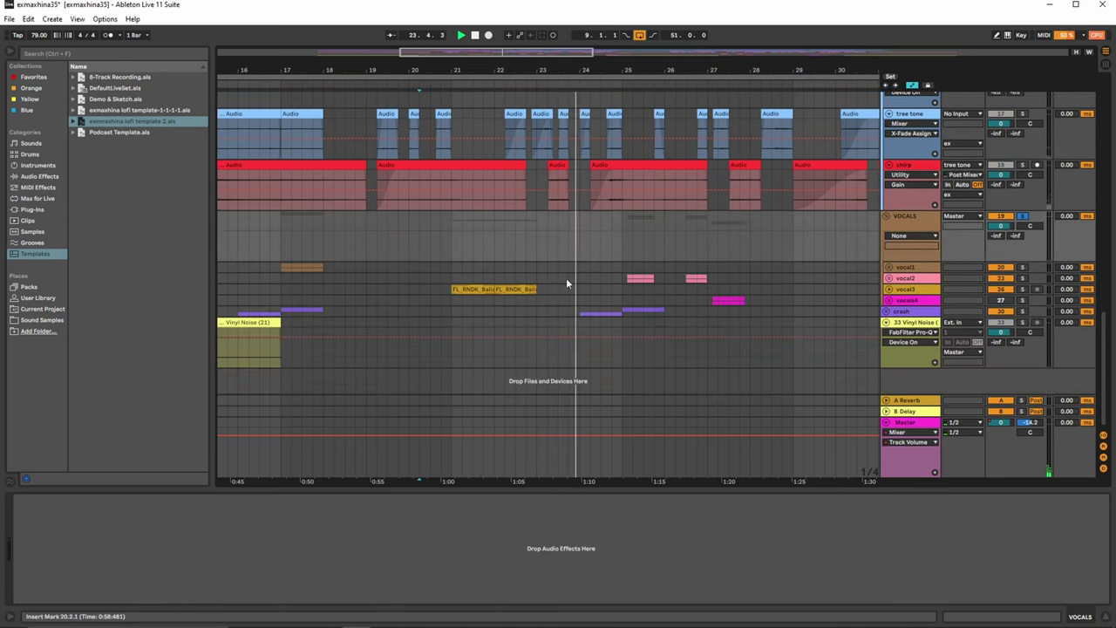
Step: Examine vocal2's effects chain, and unfold the vocals4 group to view its two TCR_Am tracks
click(911, 278)
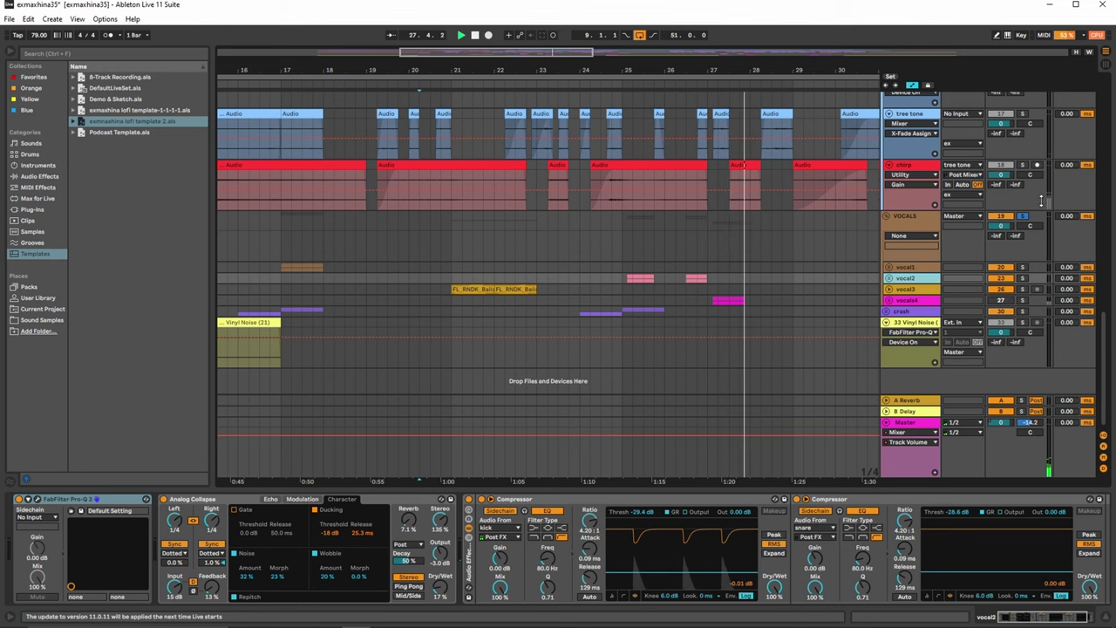
click(888, 300)
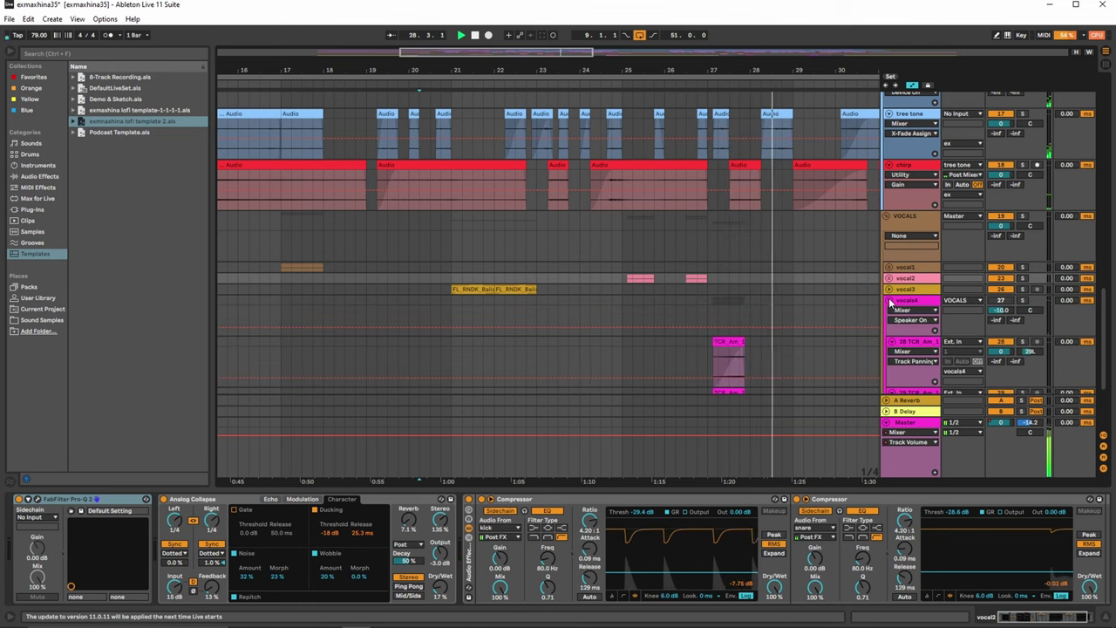
scroll(823, 314, down, 3)
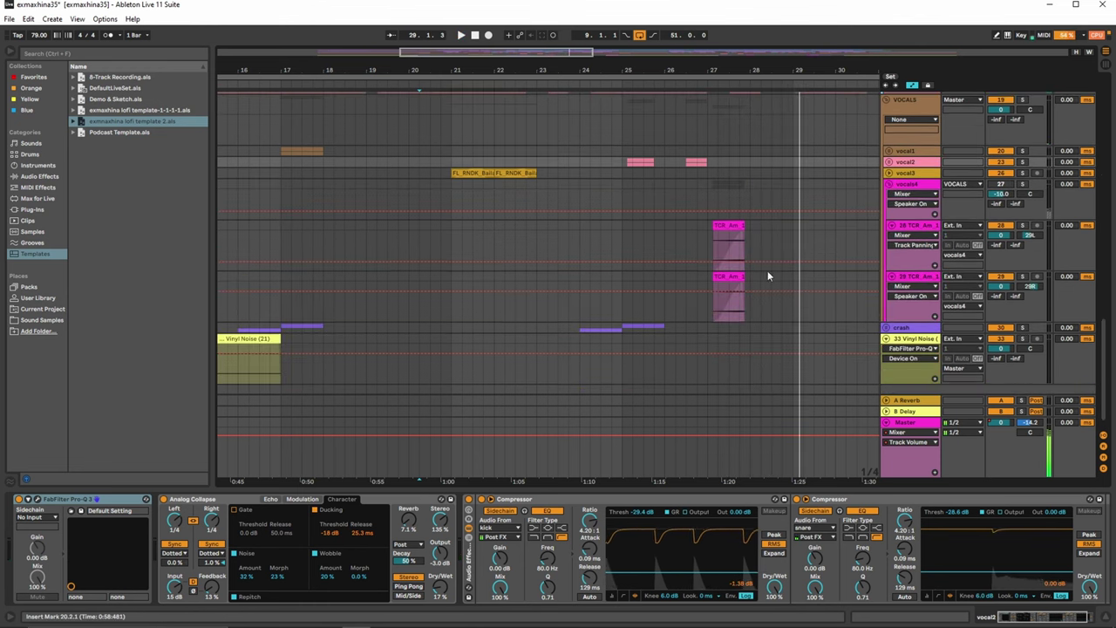
Step: Play from just before the TCR_Am clips at bar 27, and examine the vocals4 group's effects chain
click(699, 234)
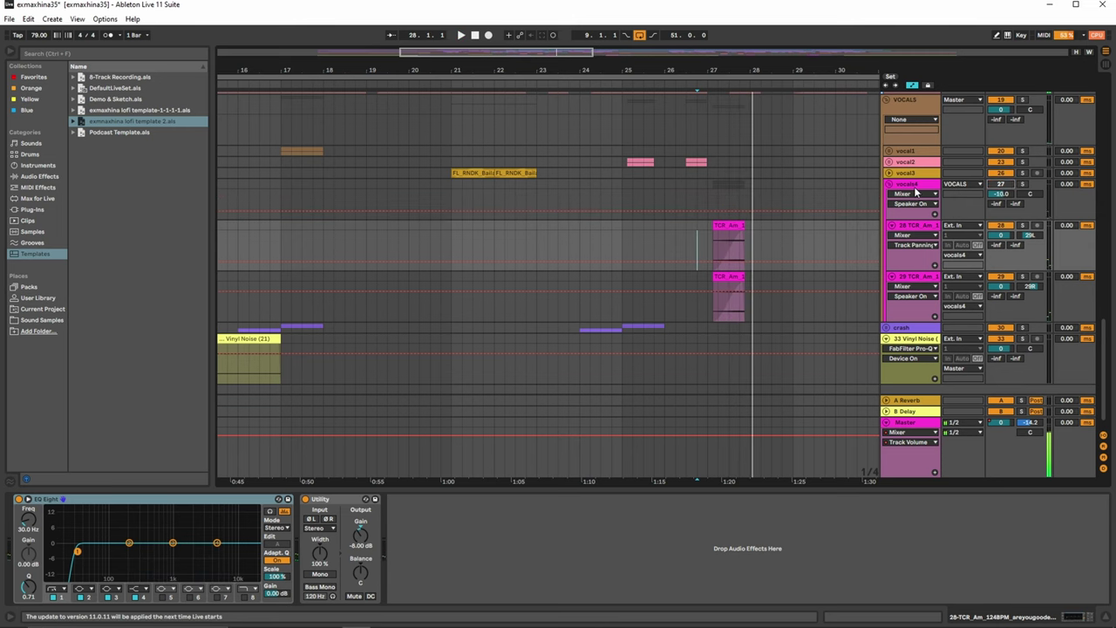
click(915, 189)
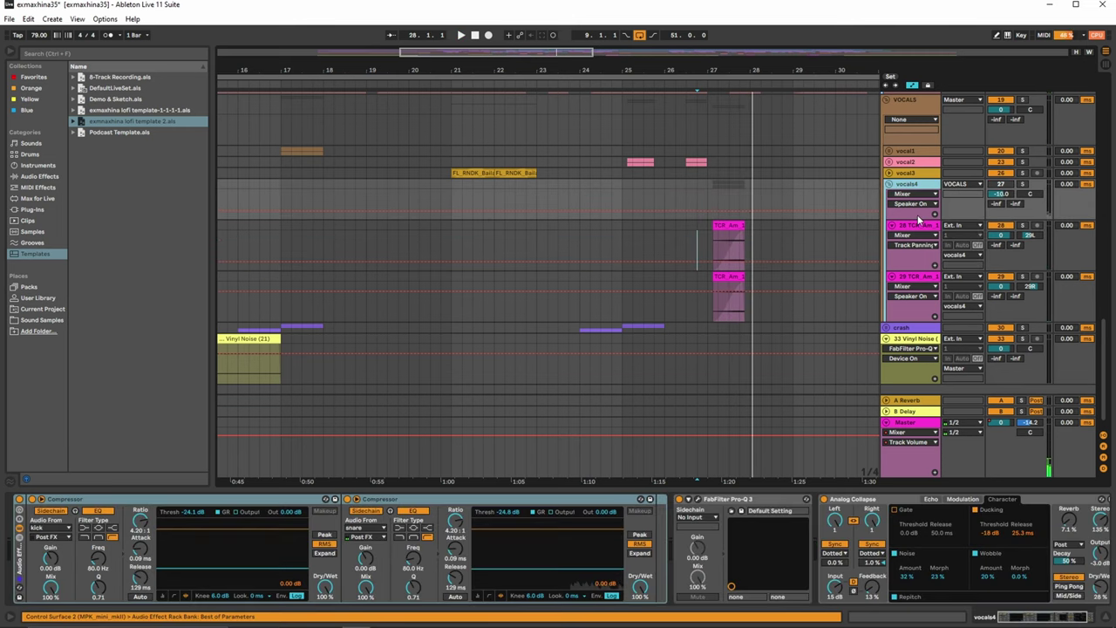
key(Delete)
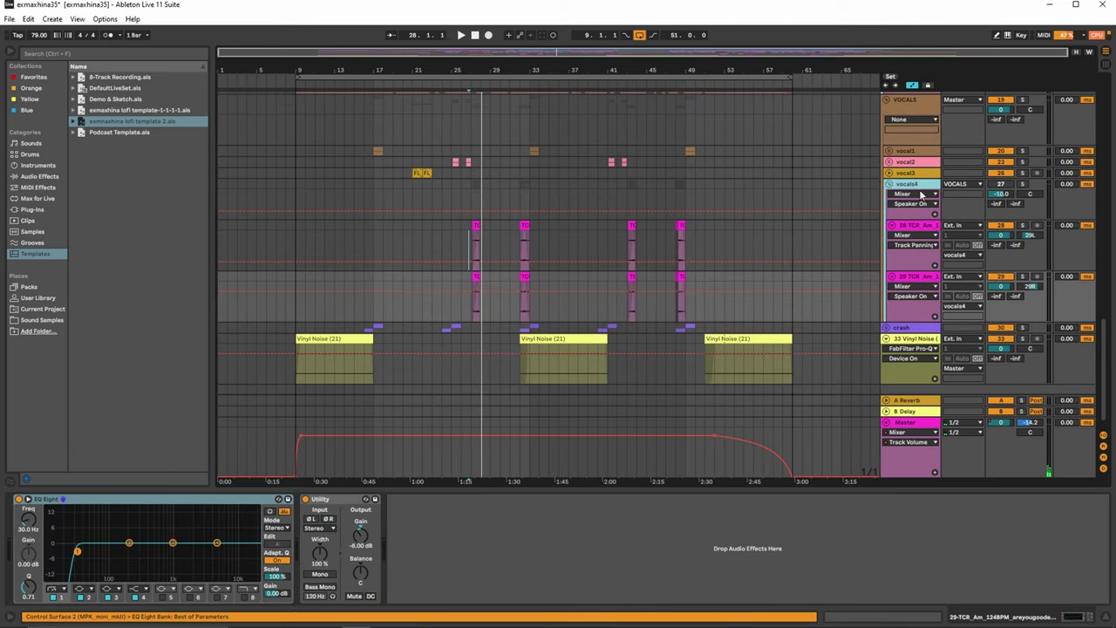
click(917, 190)
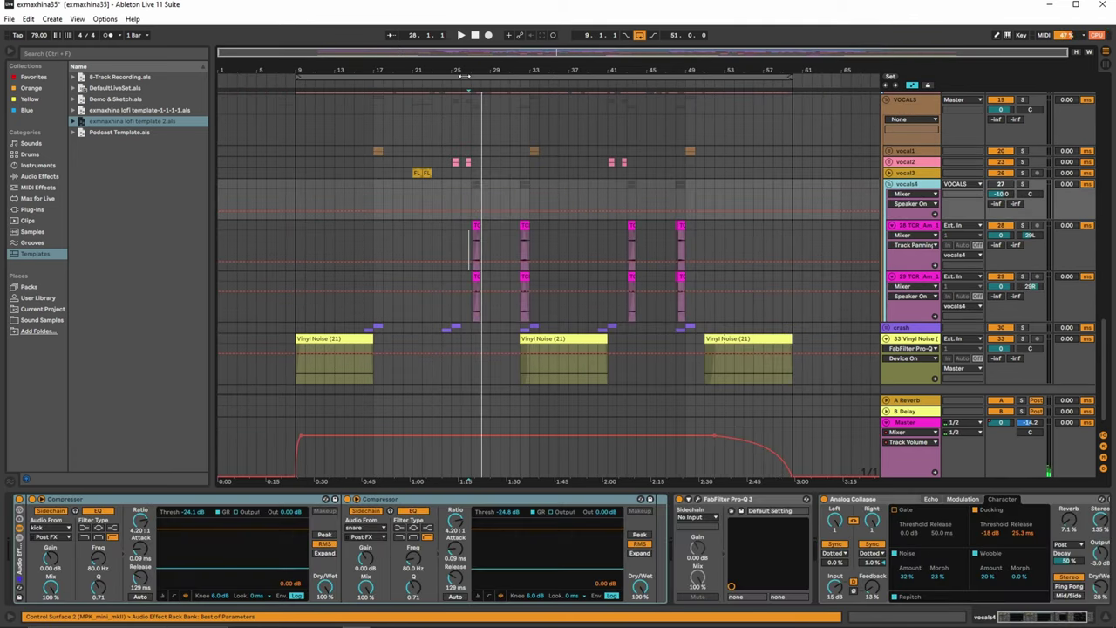
Step: Solo the vocals4 group and play it from track 28's TCR_Am clip at bar 27
click(467, 78)
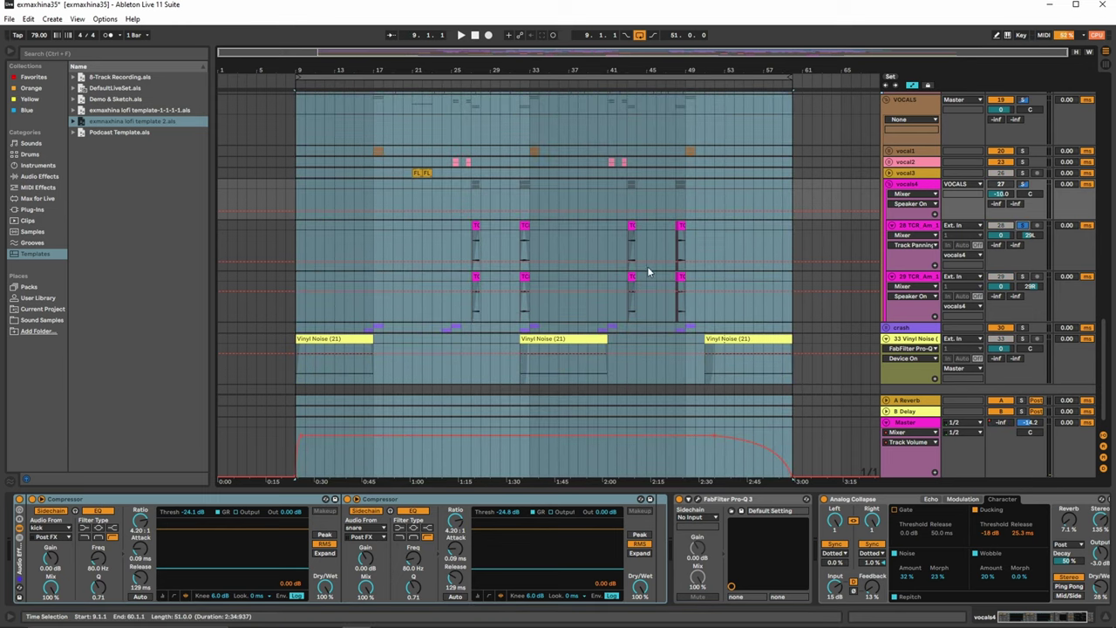
click(477, 226)
key(space)
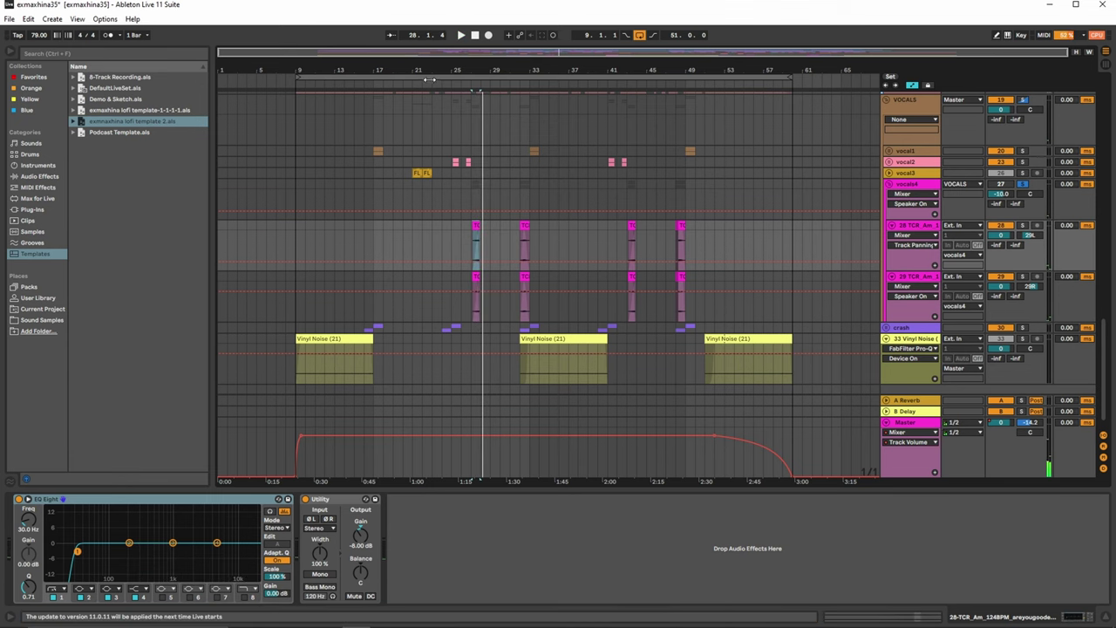
Step: Play track 28's TCR_Am clip at bar 32 and take the vocals4 group out of solo
drag(430, 80, 675, 223)
click(637, 230)
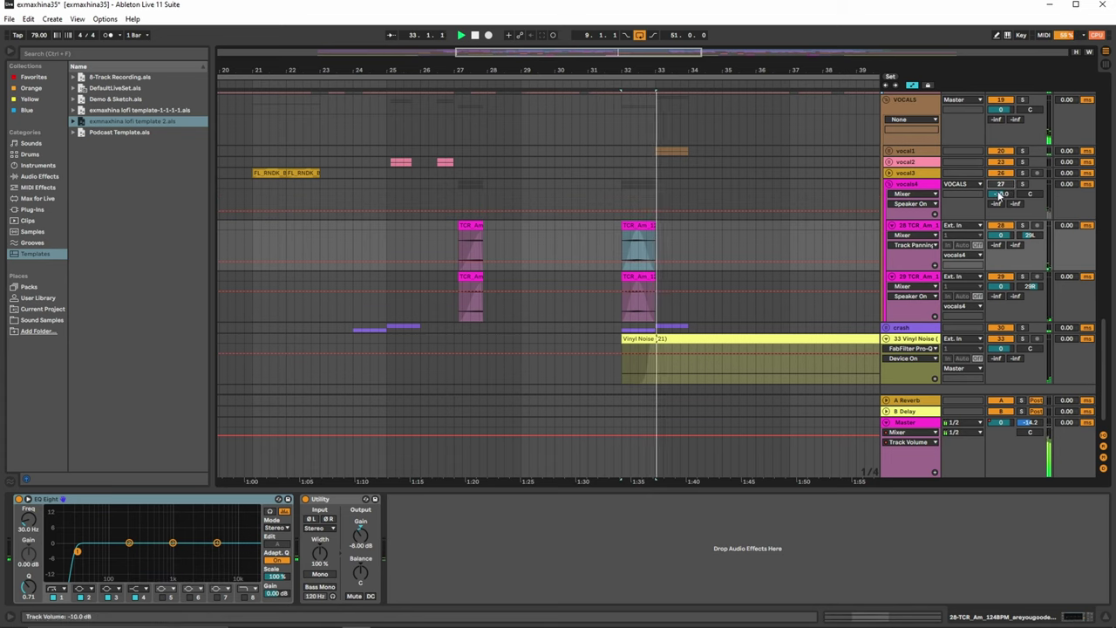
drag(510, 87, 510, 74)
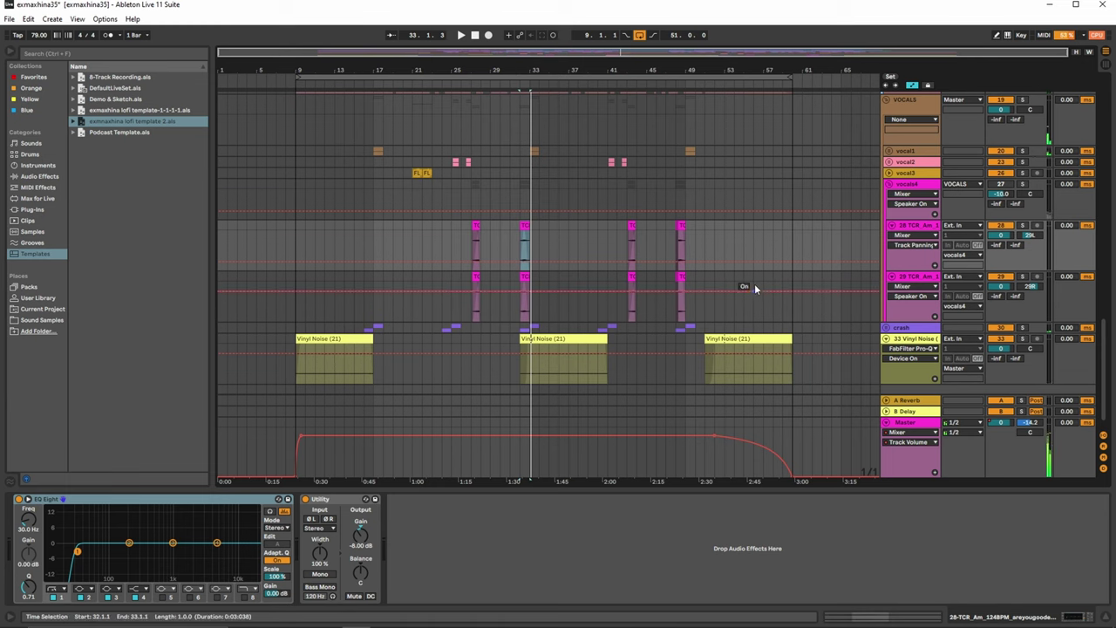
Step: Delete the vocals4 group together with its two TCR_Am tracks
click(911, 186)
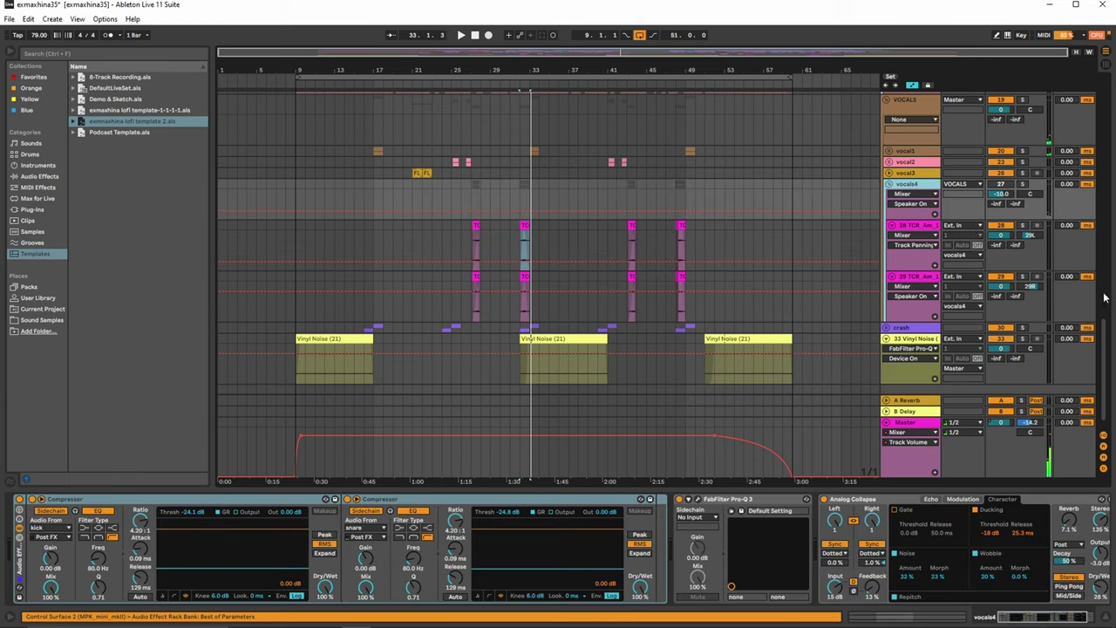
key(Delete)
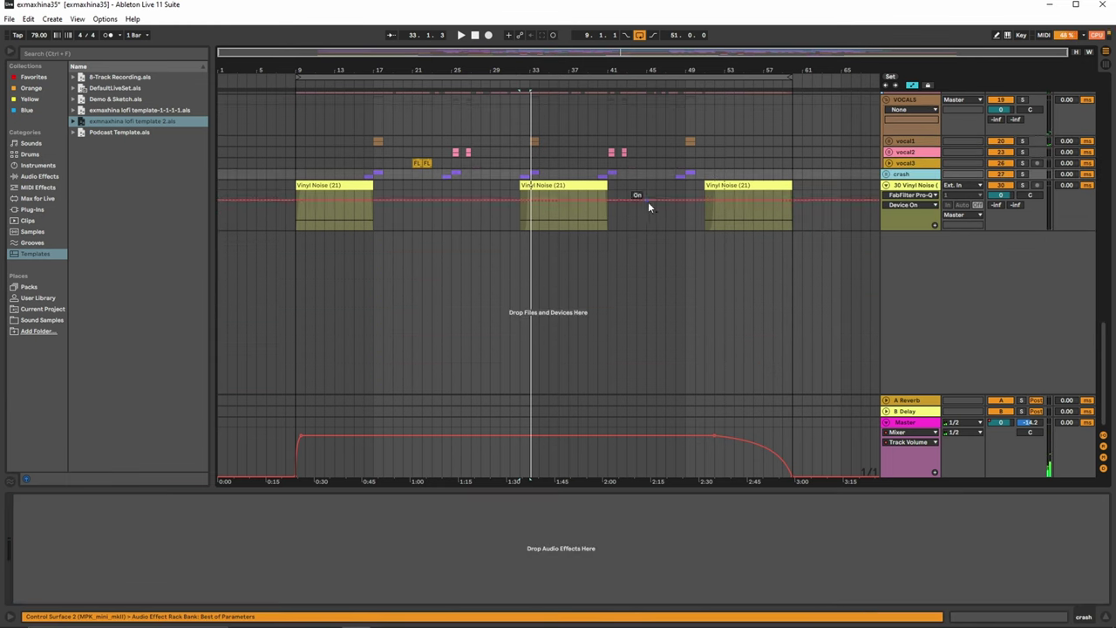
scroll(1090, 397, up, 4)
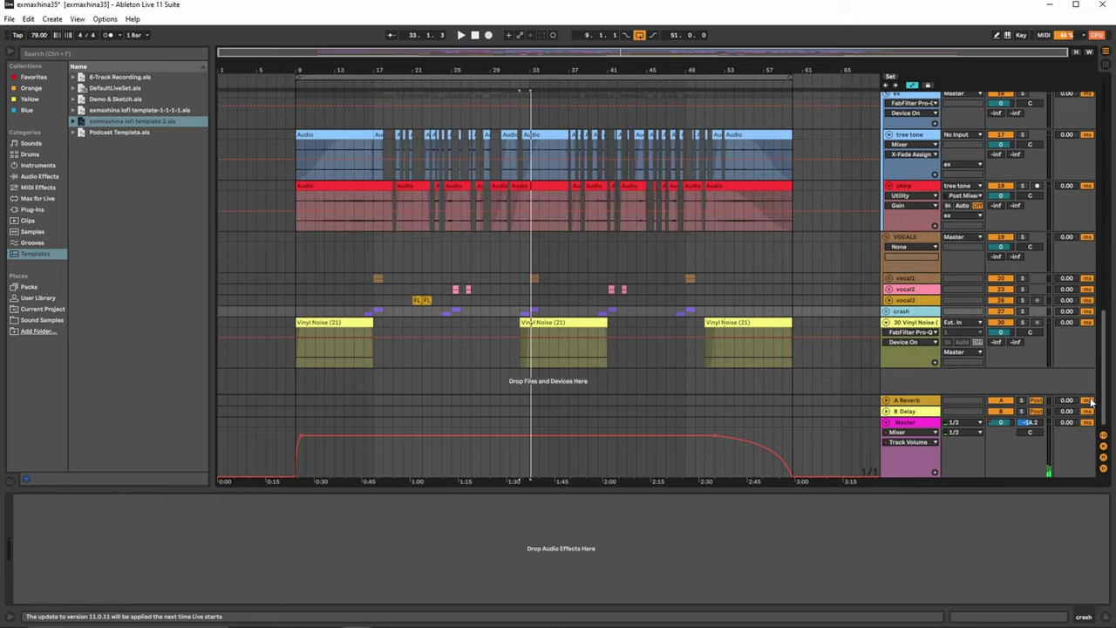
Step: Examine the Vinyl Noise track's effects chain and highlight the clip-free stretches at bars 17–30 and 41–51
click(894, 245)
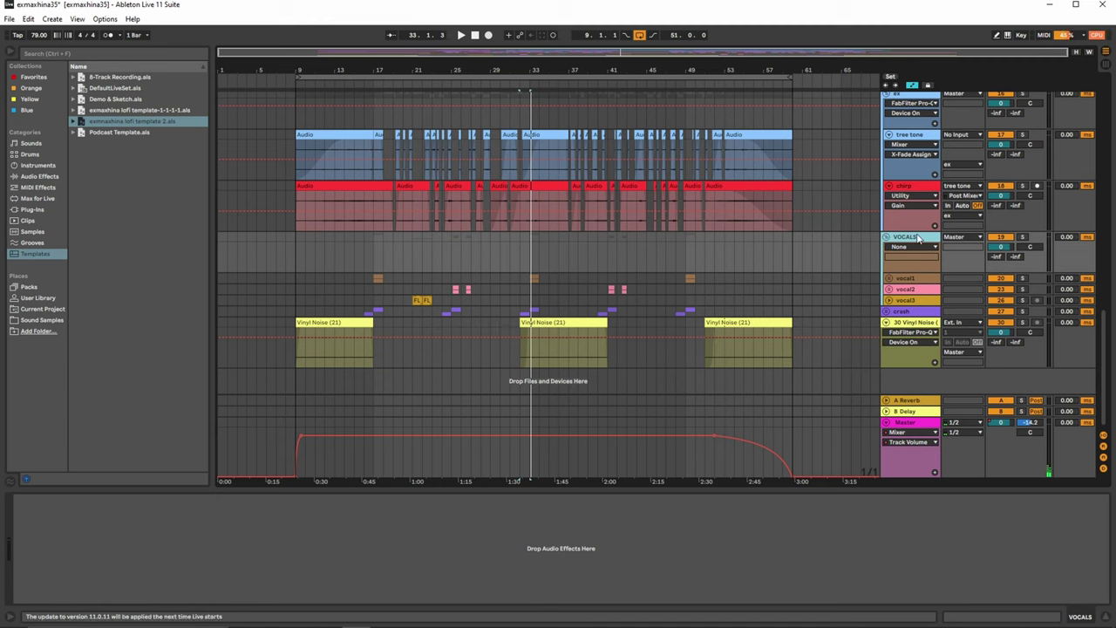
click(354, 331)
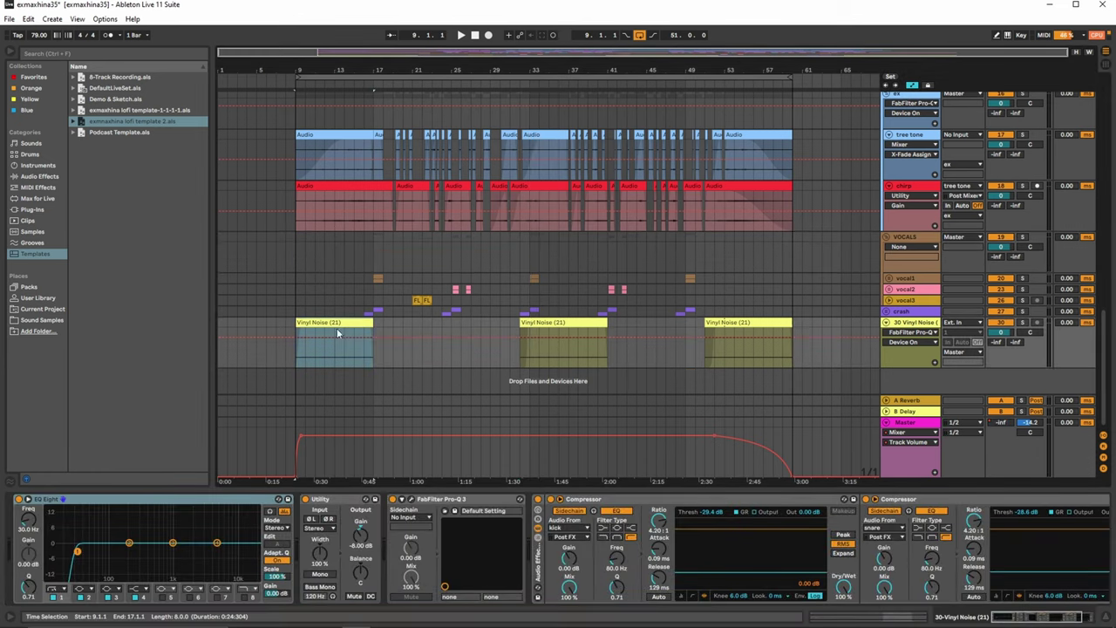
drag(375, 347, 493, 355)
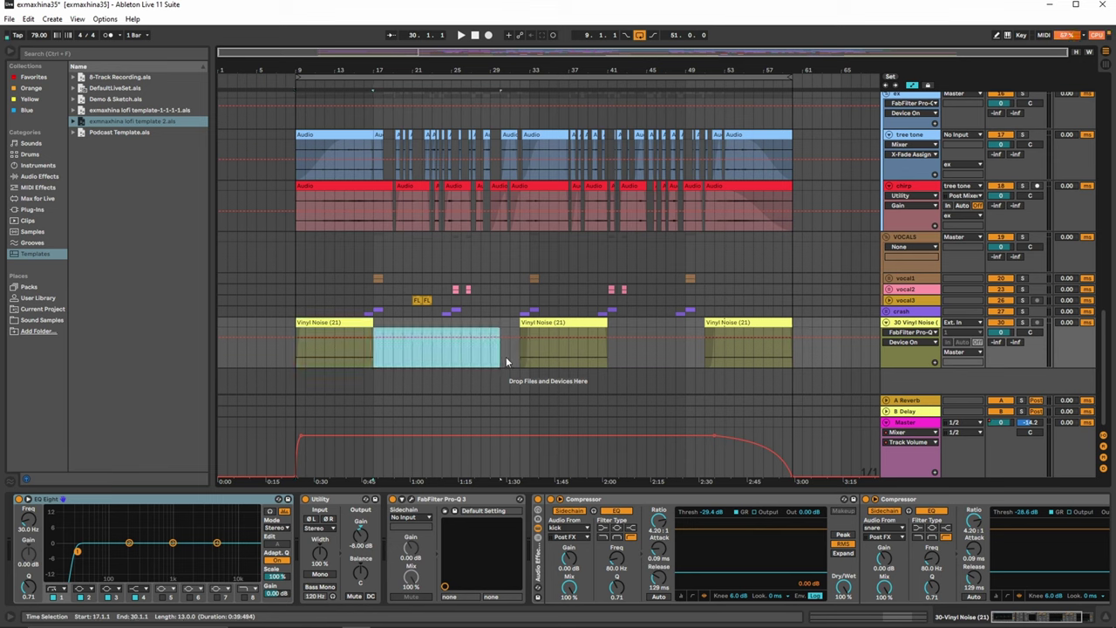
drag(610, 351, 704, 347)
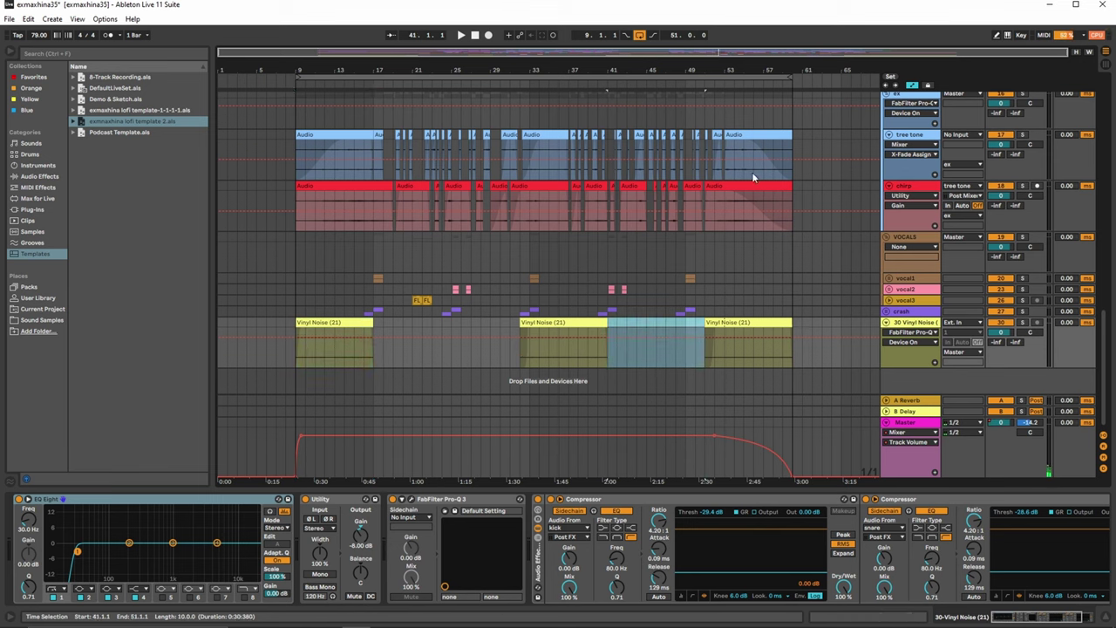
Step: Fold the kick and bass, leads and snare groups to compact the arrangement
drag(1106, 331, 1103, 96)
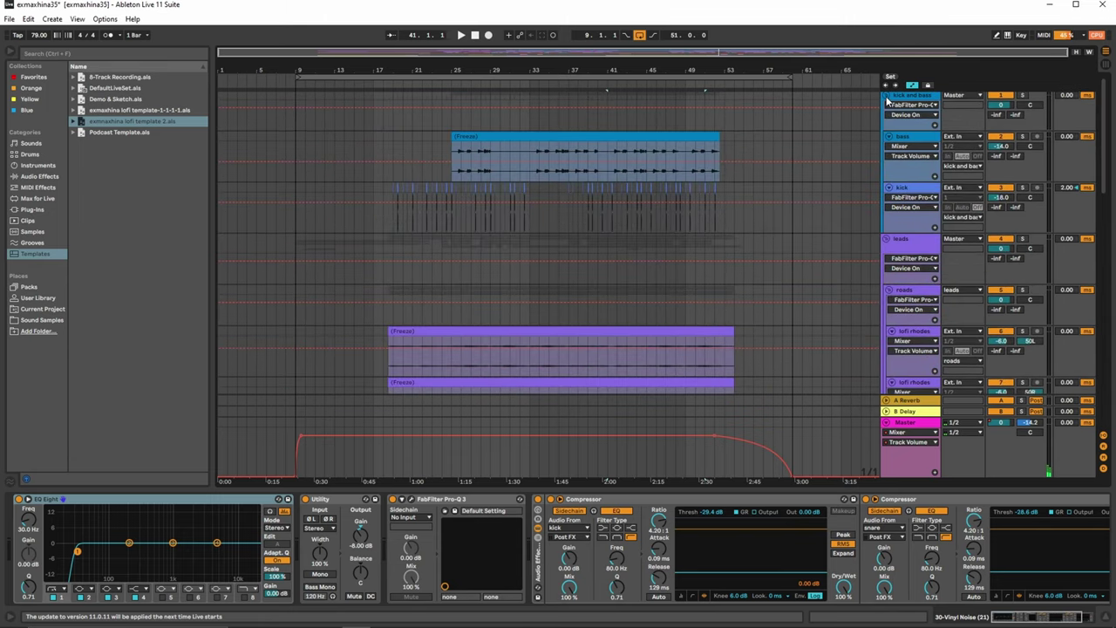
click(888, 96)
click(886, 105)
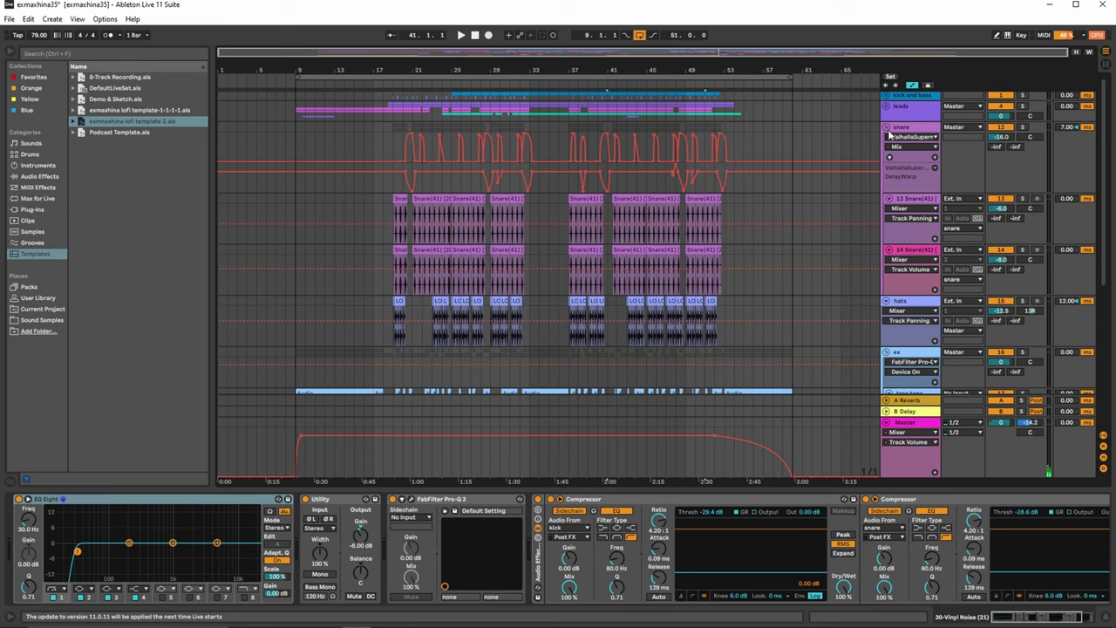
click(887, 128)
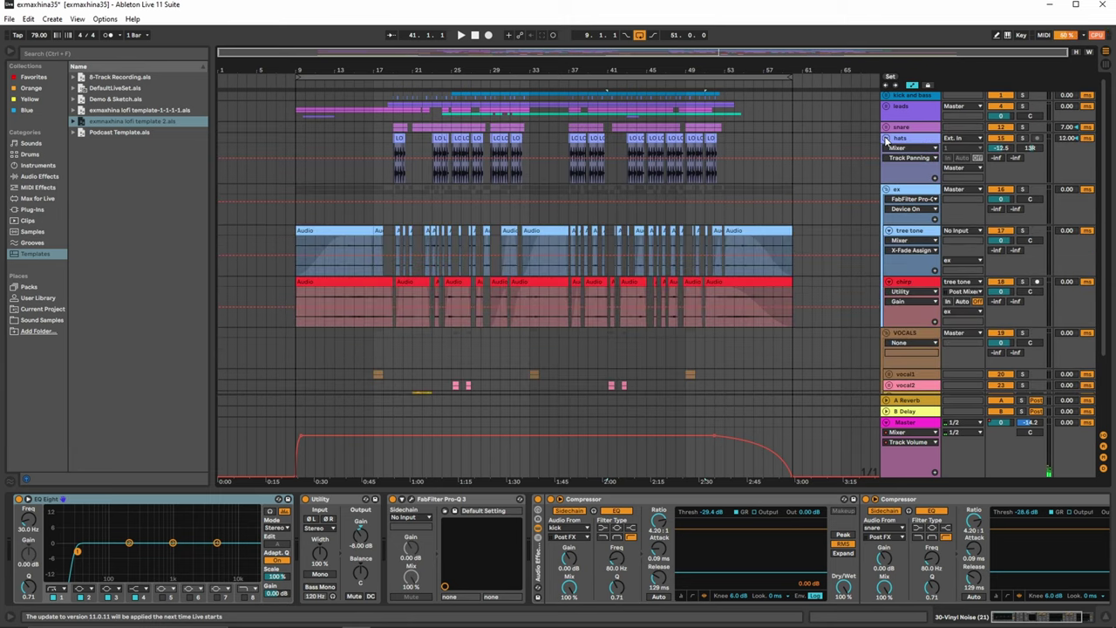
Step: Solo the hats track and play it from its first clip at bar 19
click(887, 138)
click(886, 137)
scroll(425, 71, up, 5)
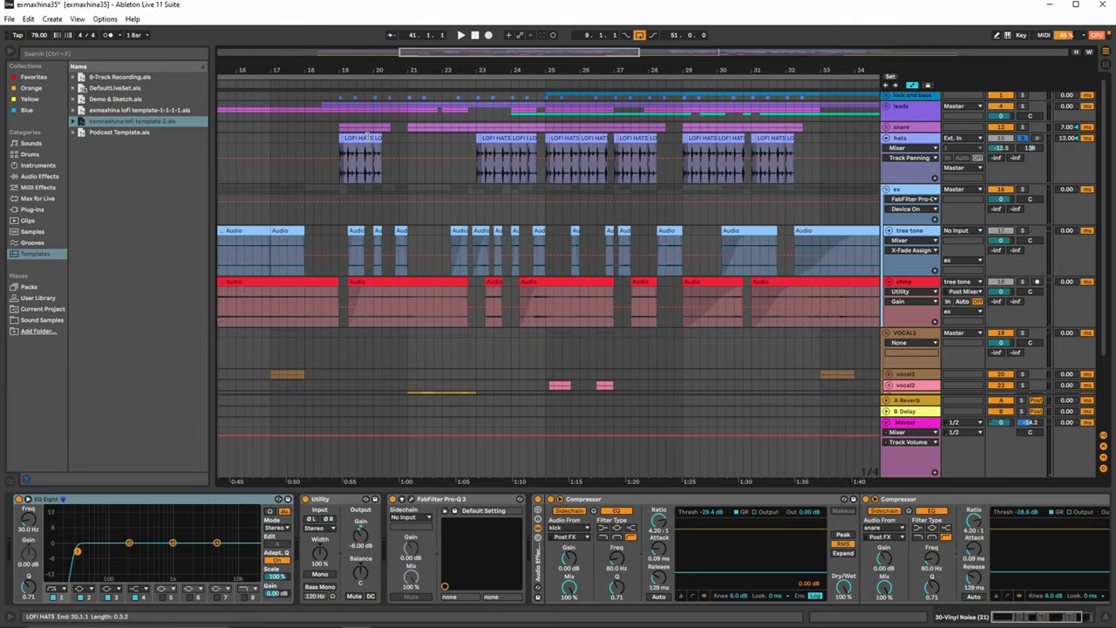
click(338, 174)
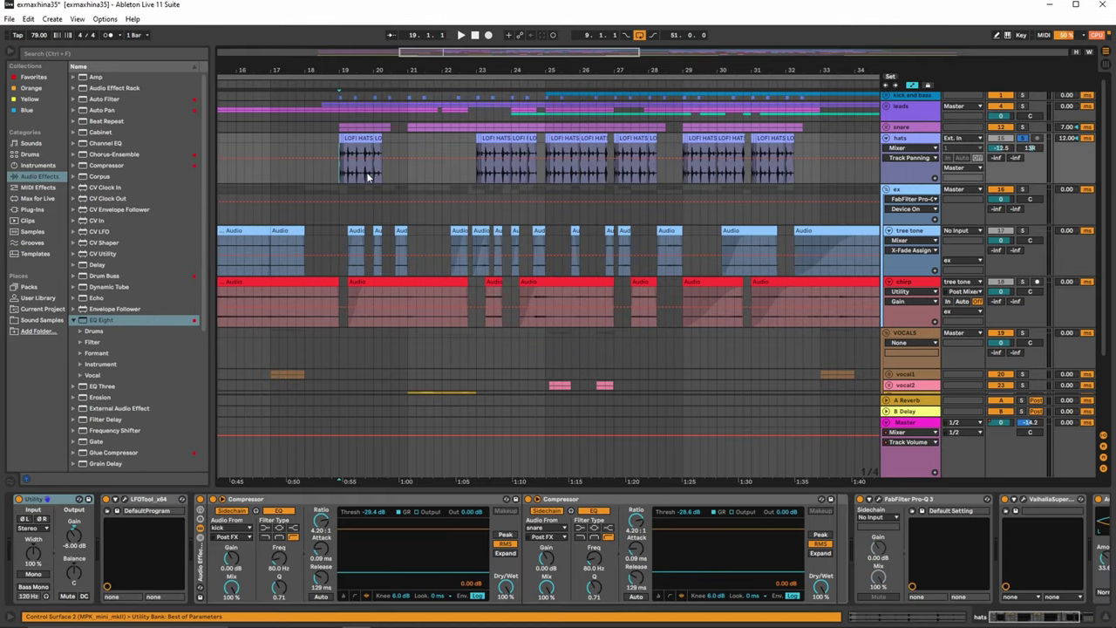
key(space)
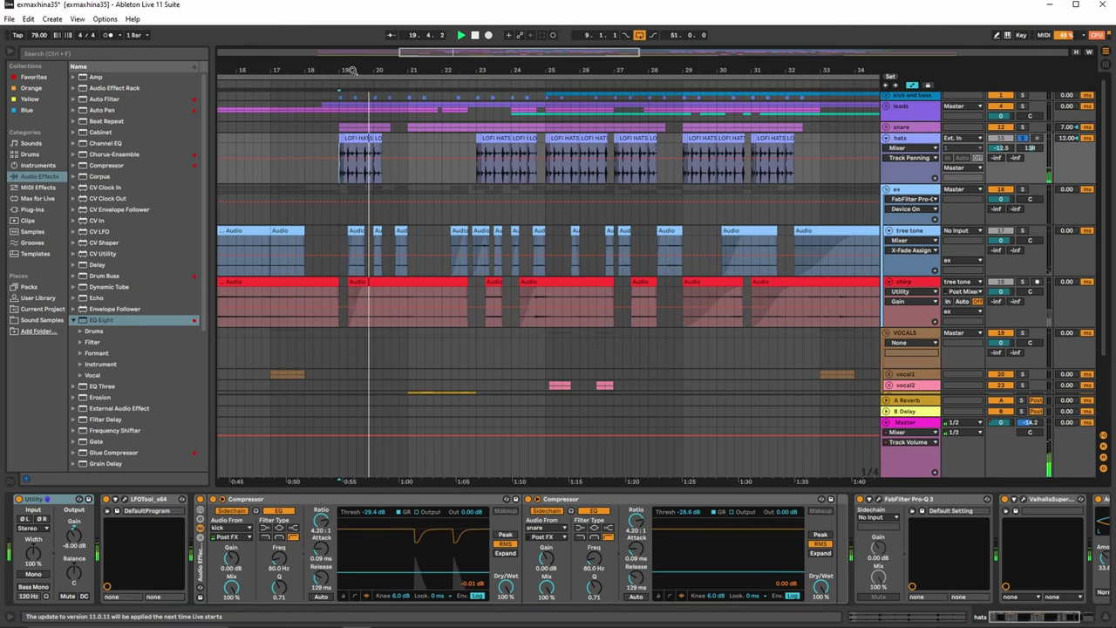
scroll(314, 79, up, 3)
scroll(314, 78, down, 3)
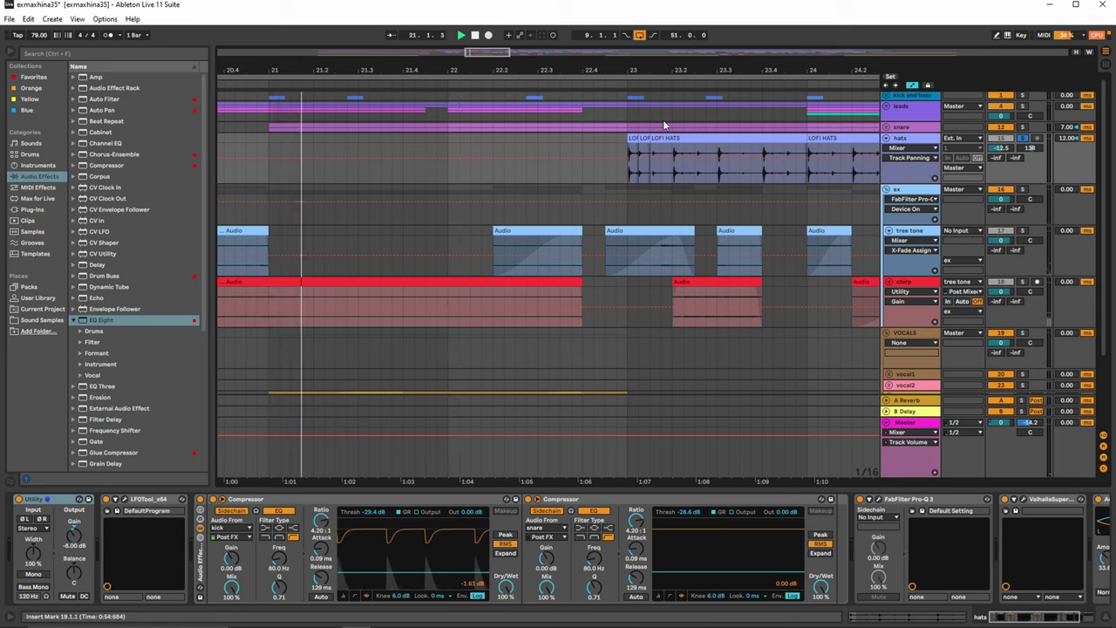
Step: Open the LOFI HATS clip in bar 23, check its Beats warp transient loop mode options, and stop playback
double_click(676, 141)
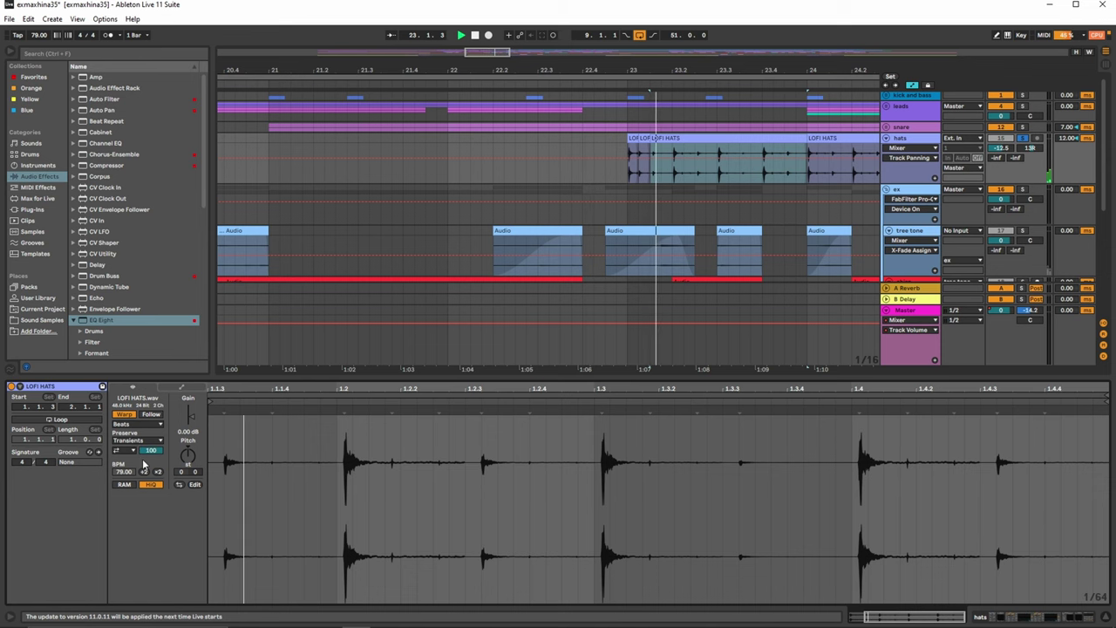
click(127, 451)
click(117, 460)
key(space)
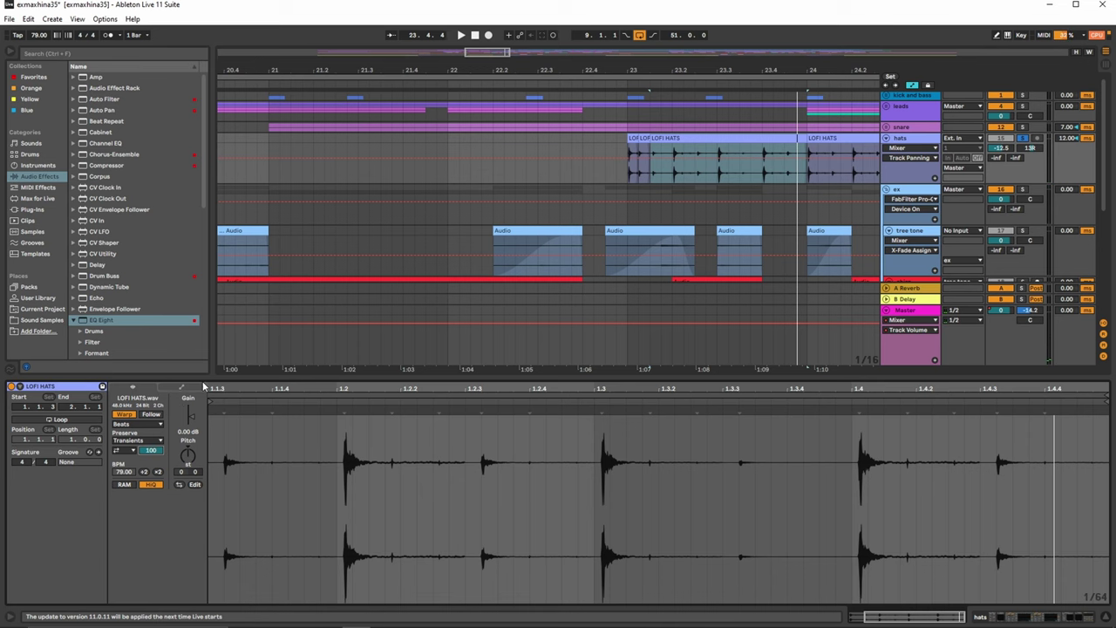
Step: Look over the full arrangement, from the folded groups and hats down to the Vinyl Noise track
key(minus)
key(minus)
key(minus)
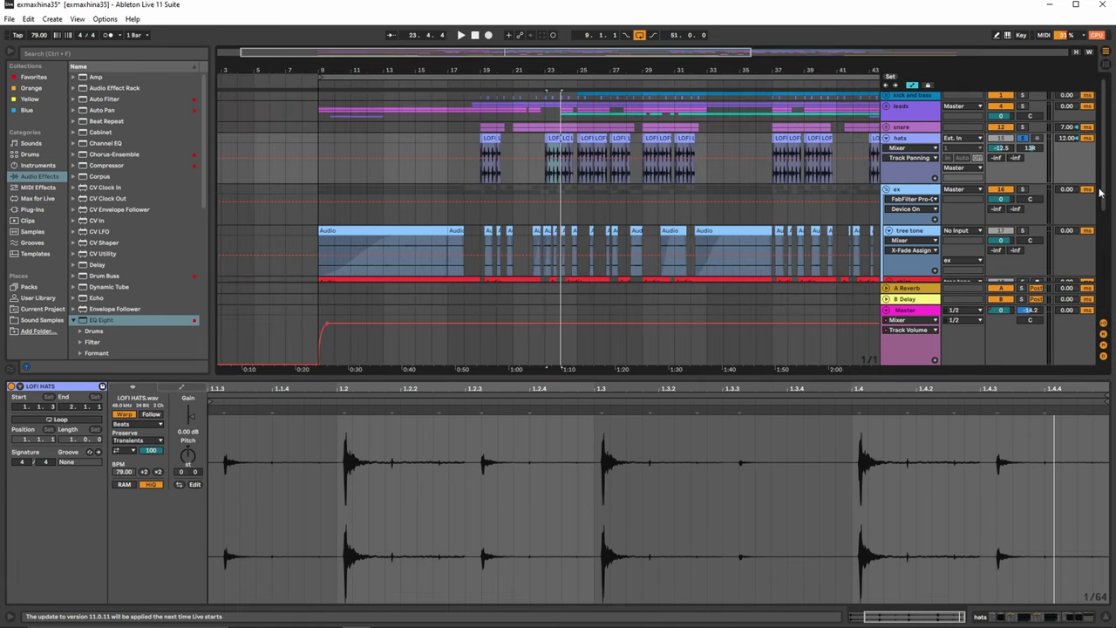
scroll(1100, 193, up, 1)
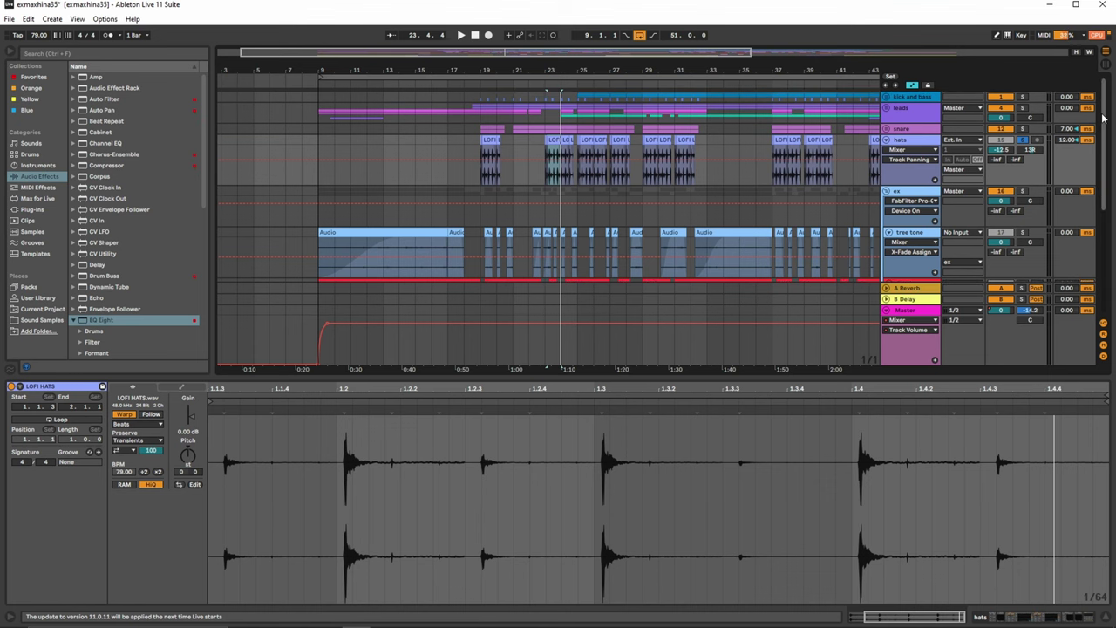
drag(1102, 117, 1101, 319)
drag(429, 71, 429, 58)
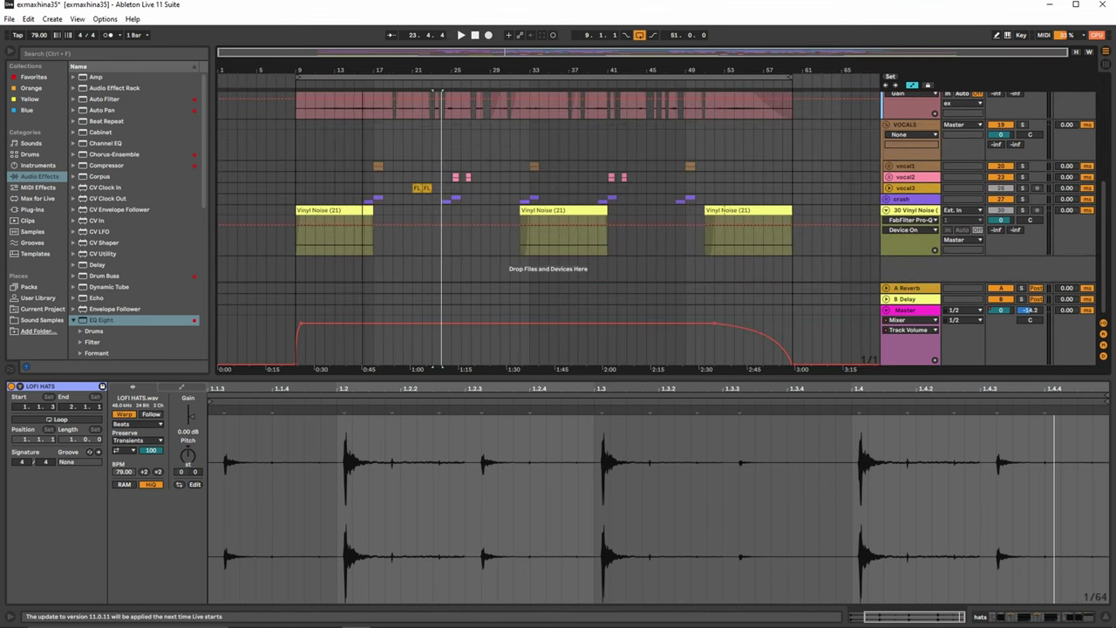
drag(1105, 269, 1109, 381)
drag(1105, 234, 1113, 111)
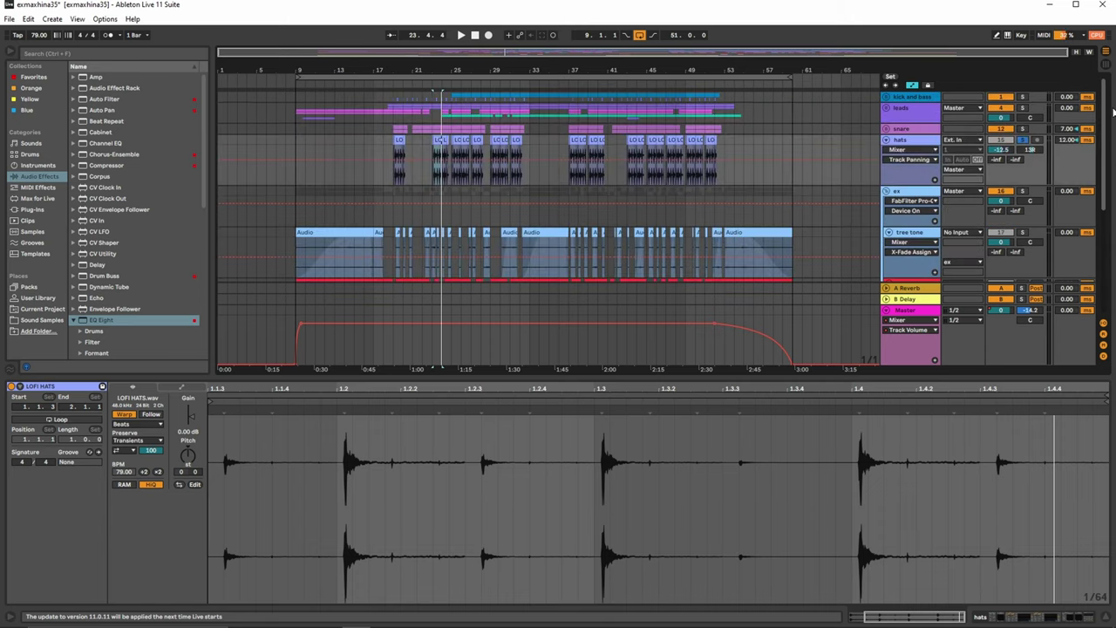